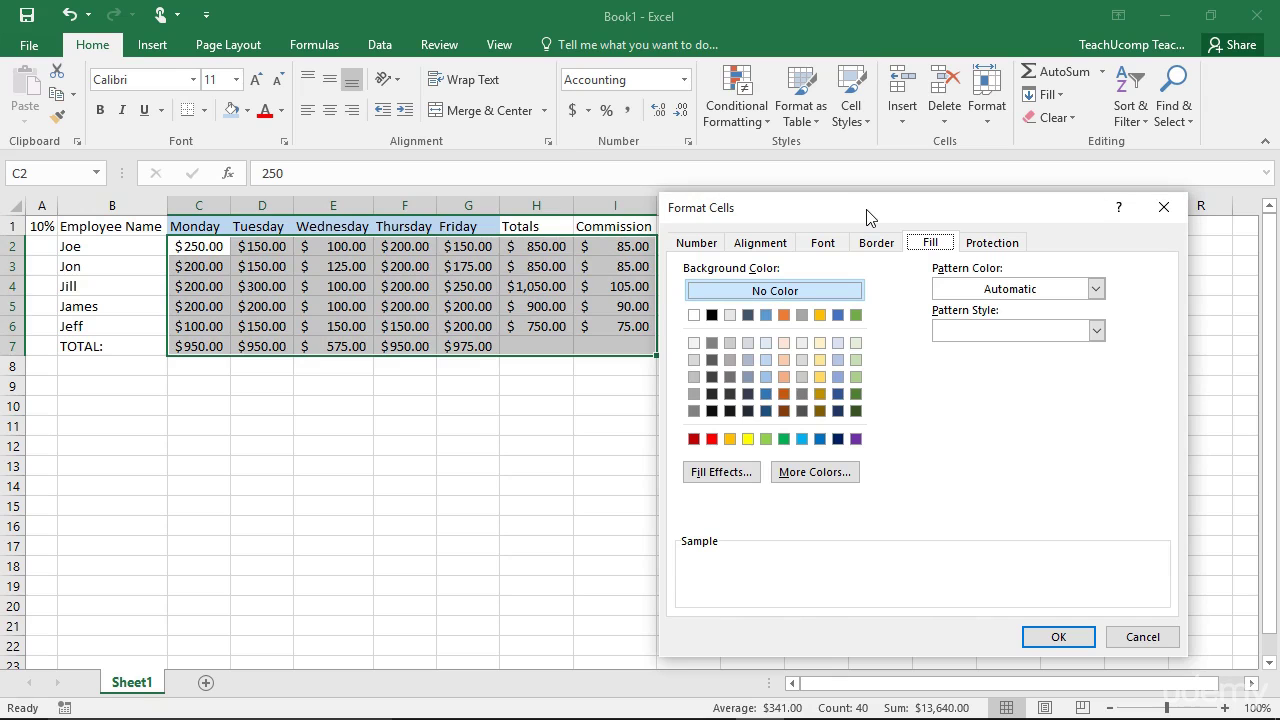
Review the Number, Alignment, Protection, Font, Border and Fill tabs of Format Cells, then cancel
{"action": "left_click", "coordinate": [792, 208]}
{"action": "left_click", "coordinate": [706, 248]}
{"action": "left_click", "coordinate": [748, 247]}
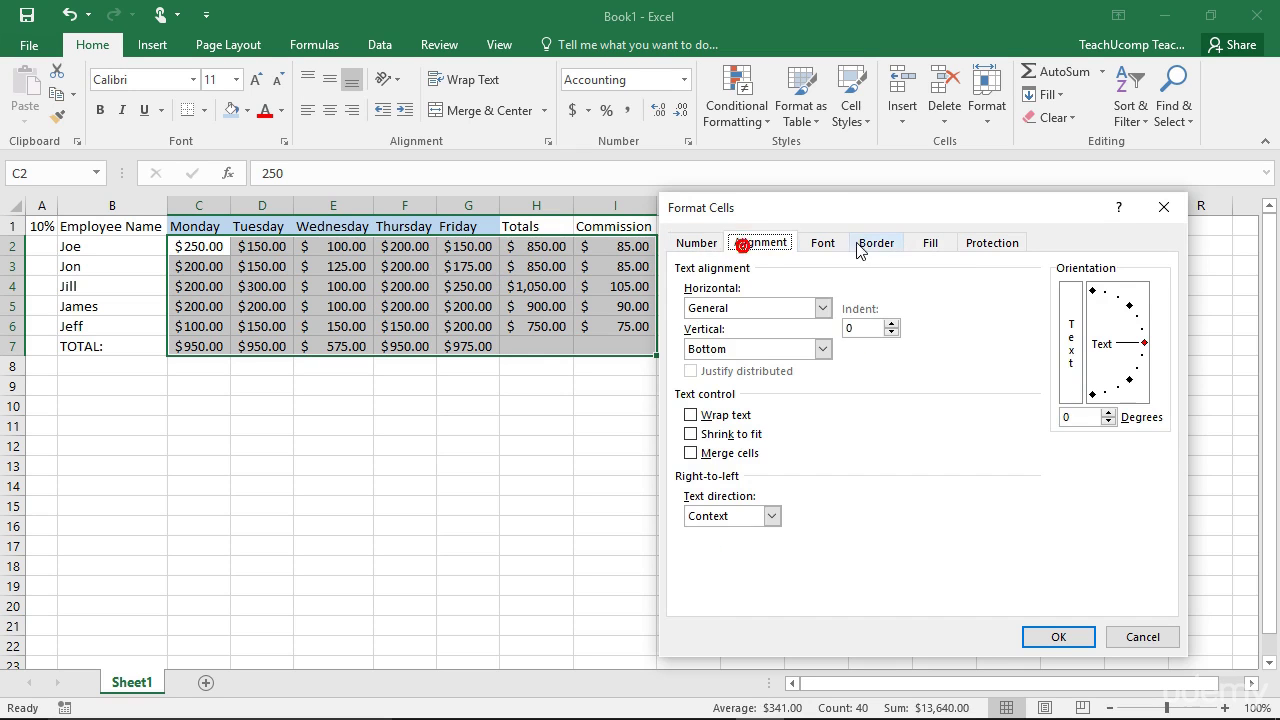
{"action": "left_click", "coordinate": [976, 246]}
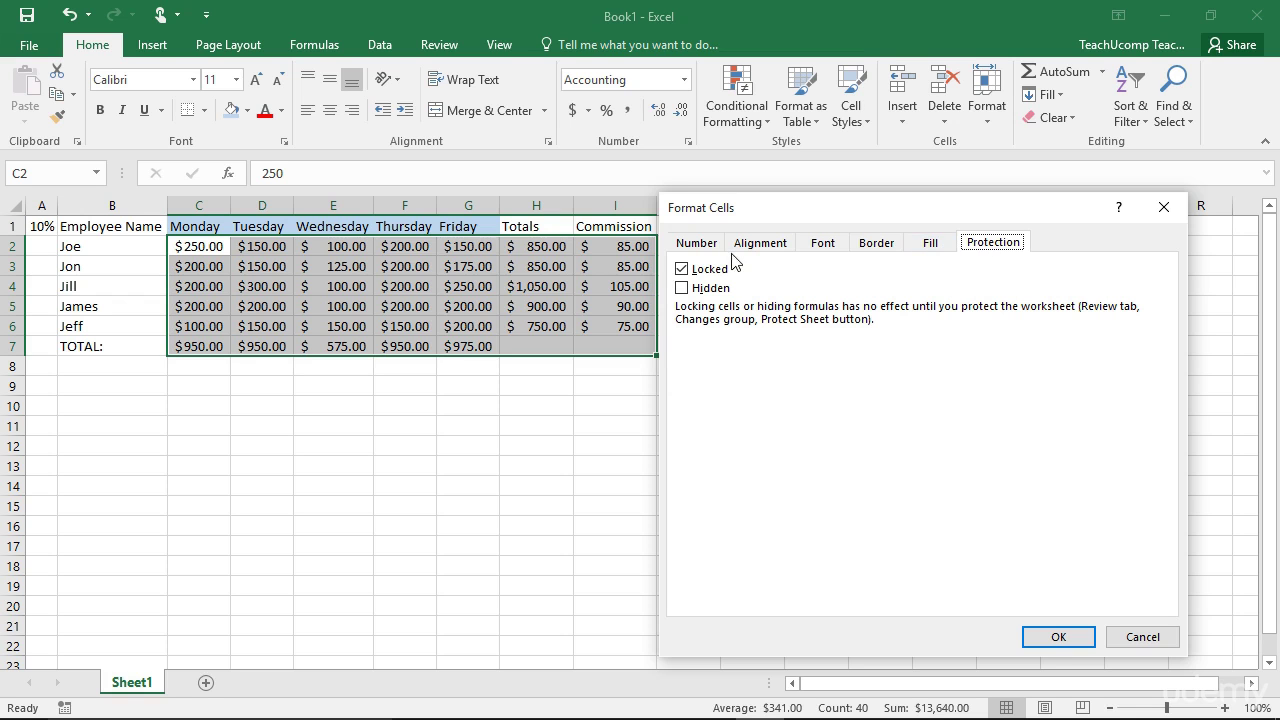
{"action": "left_click", "coordinate": [710, 245]}
{"action": "left_click", "coordinate": [785, 247]}
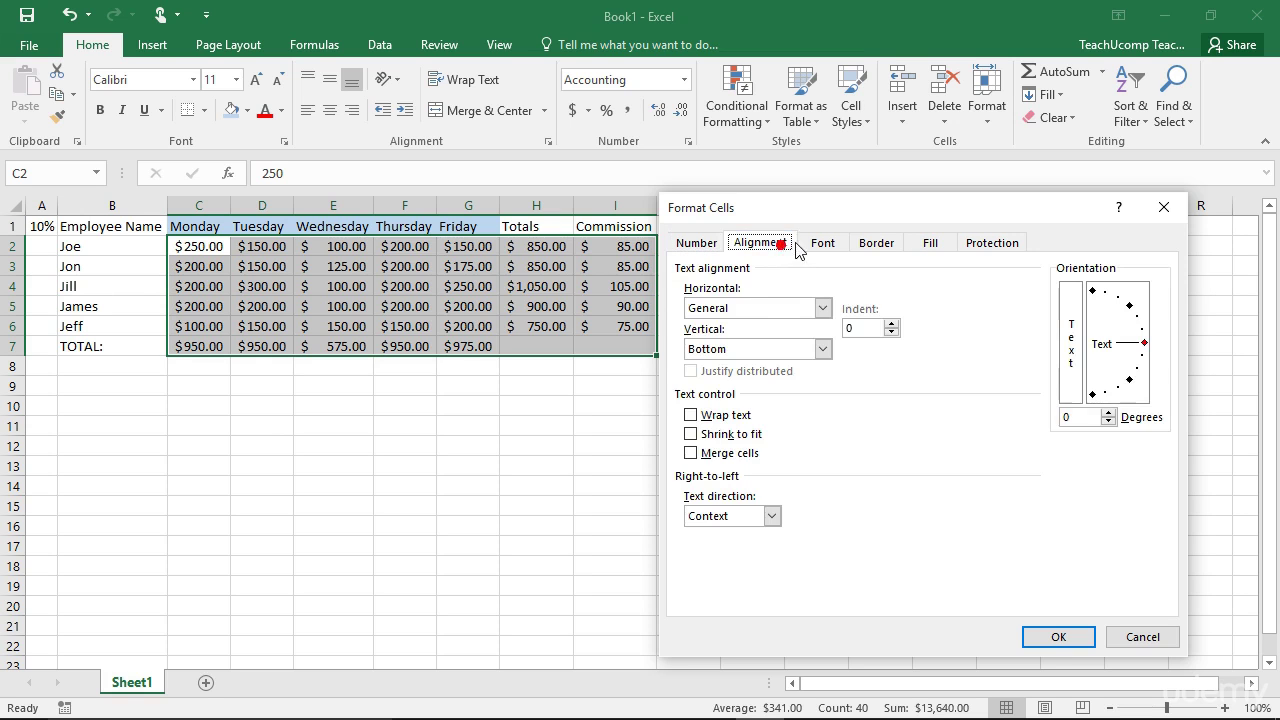
{"action": "left_click", "coordinate": [822, 247]}
{"action": "left_click", "coordinate": [866, 247]}
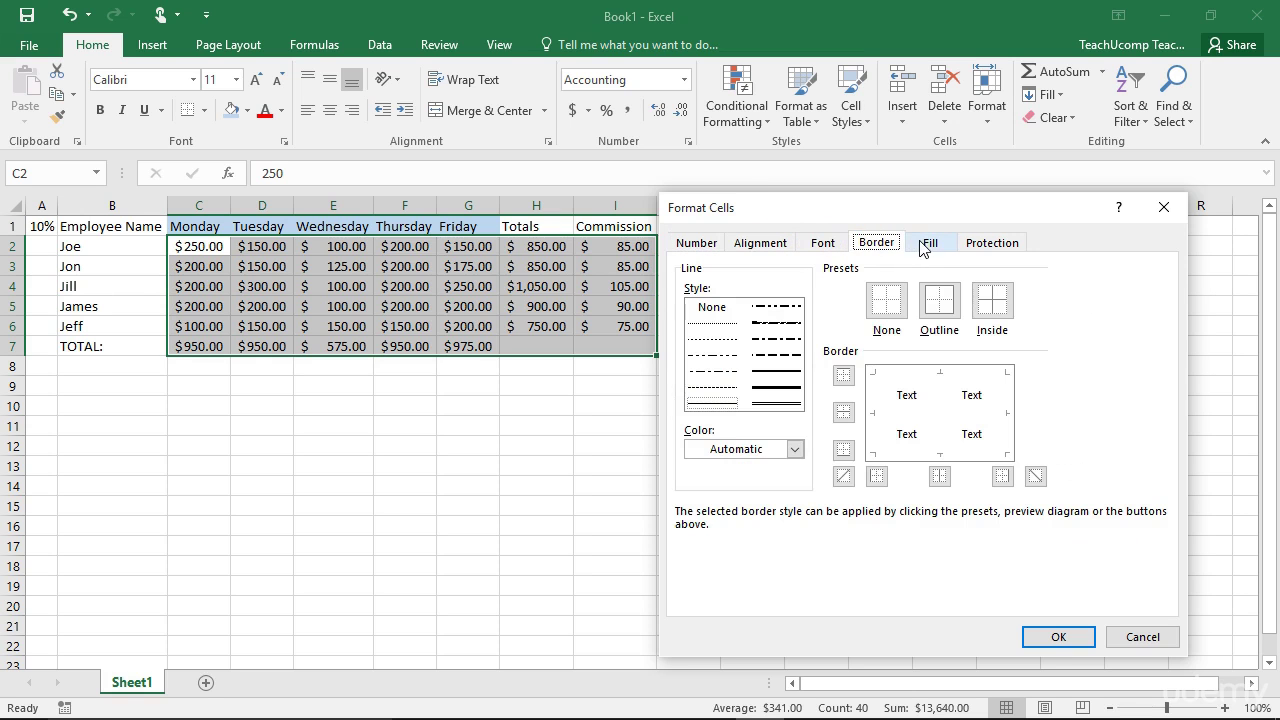
{"action": "left_click", "coordinate": [920, 246]}
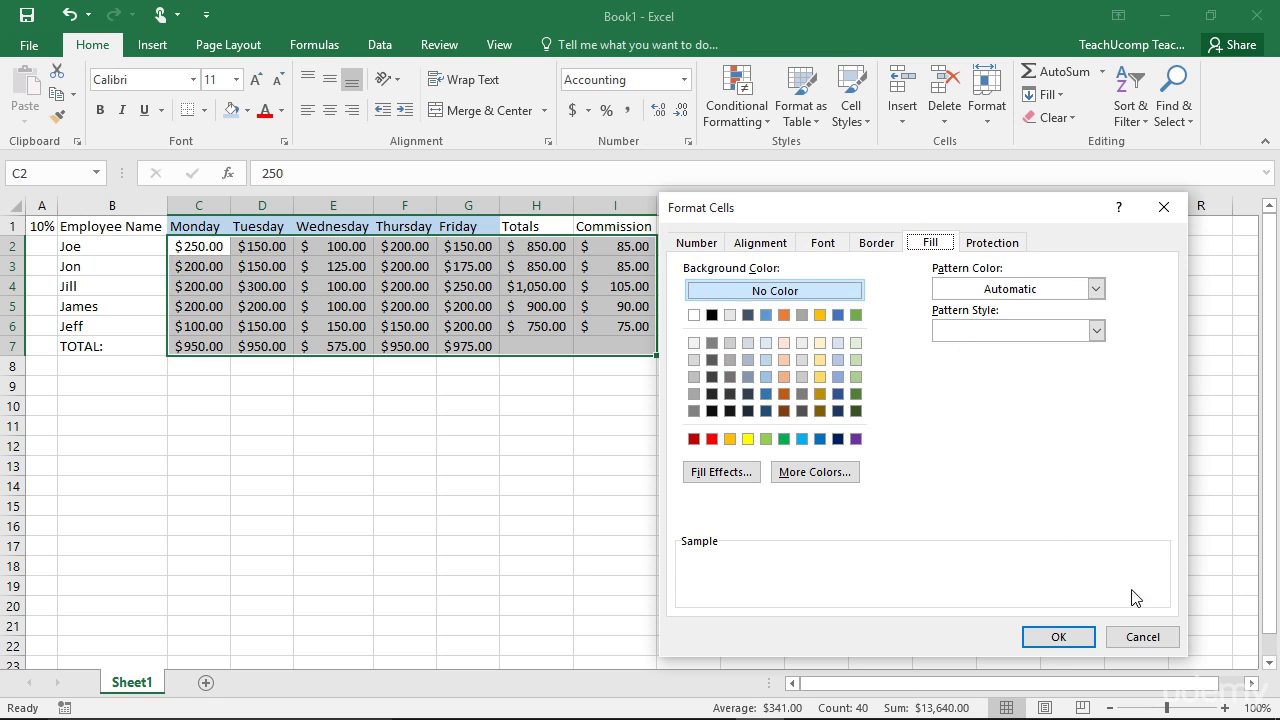
{"action": "left_click", "coordinate": [1138, 637]}
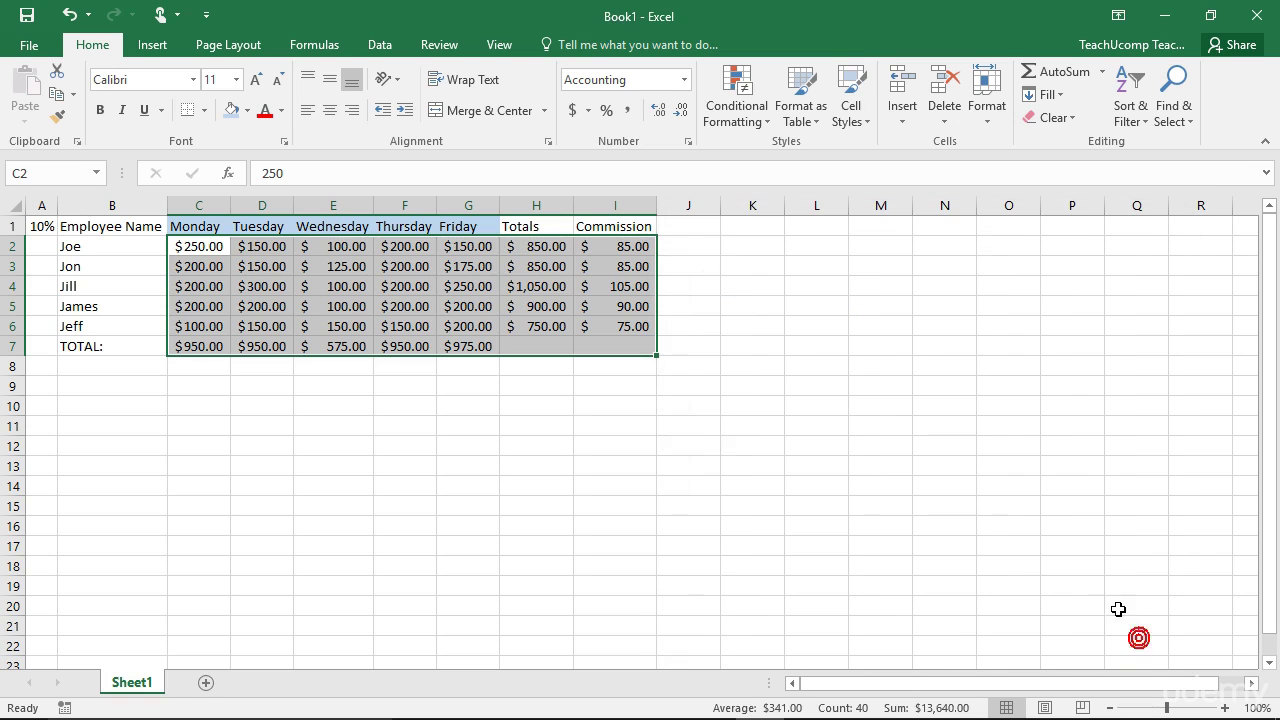
Select the sales figures C2:I7 and open Format Cells on the Number tab
{"action": "left_click", "coordinate": [210, 251]}
{"action": "left_click_drag", "start_coordinate": [210, 251], "coordinate": [592, 346]}
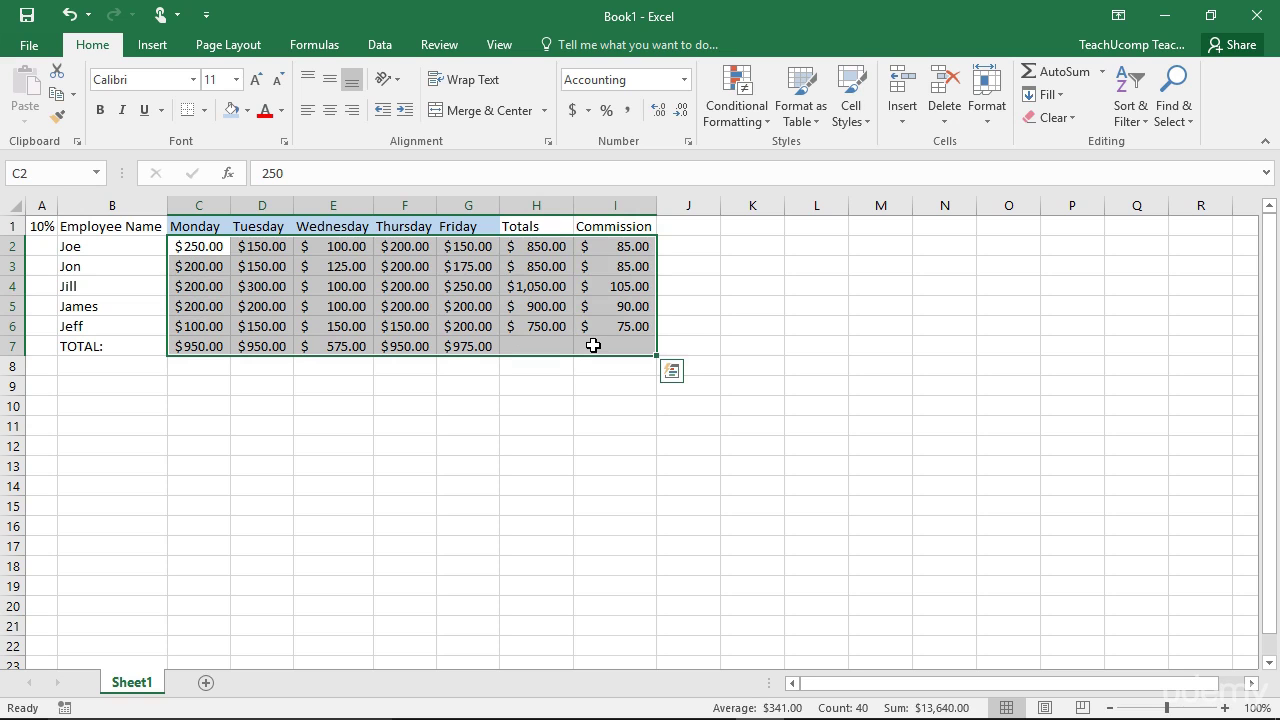
{"action": "left_click", "coordinate": [987, 110]}
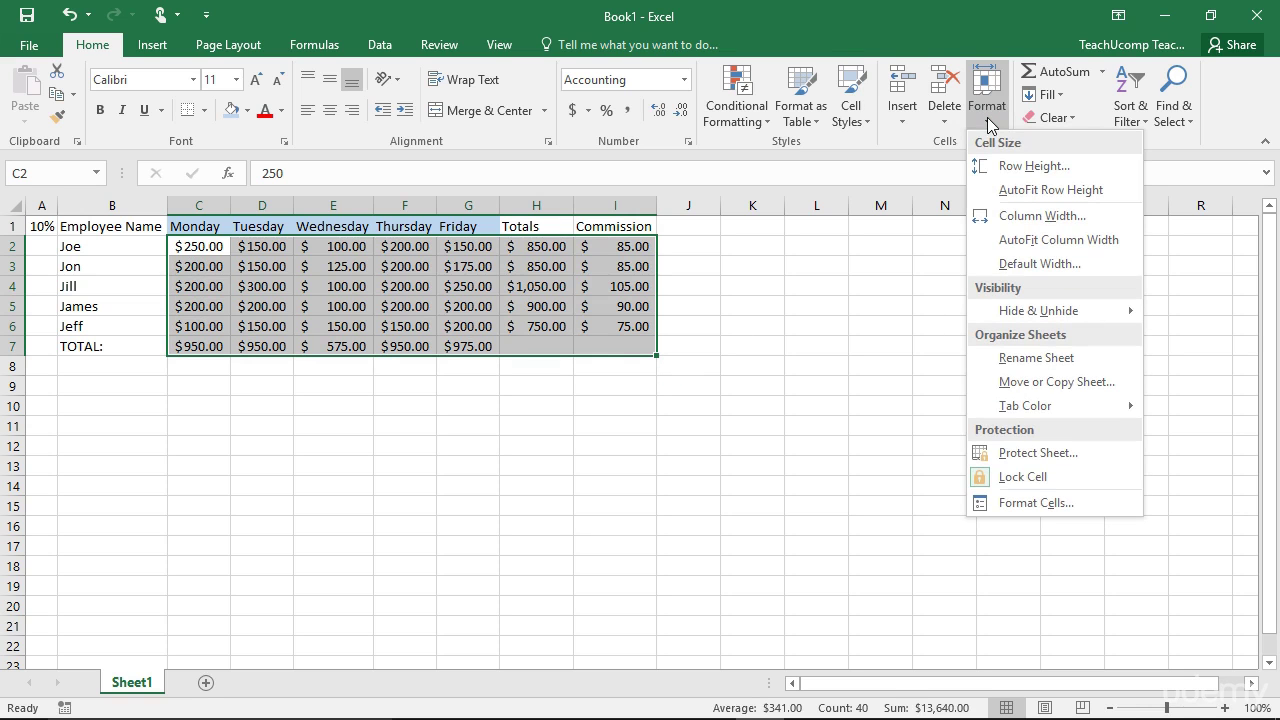
{"action": "left_click", "coordinate": [1029, 503]}
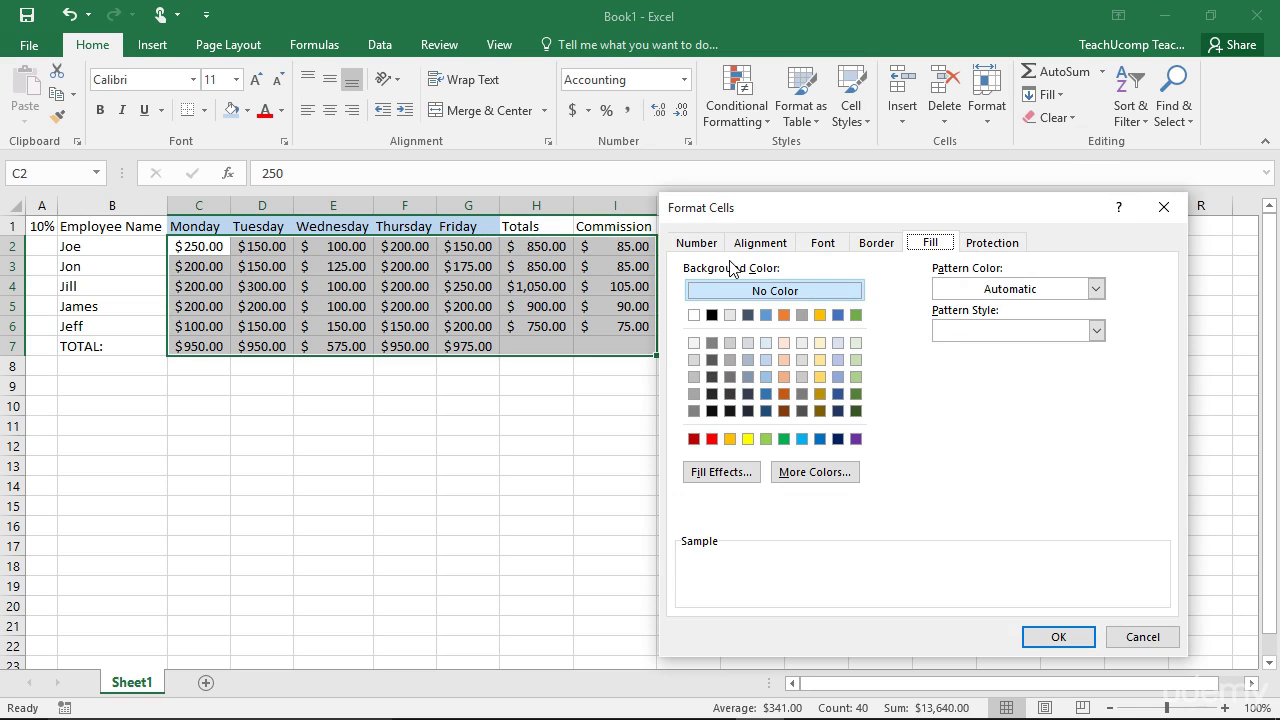
{"action": "left_click", "coordinate": [688, 248]}
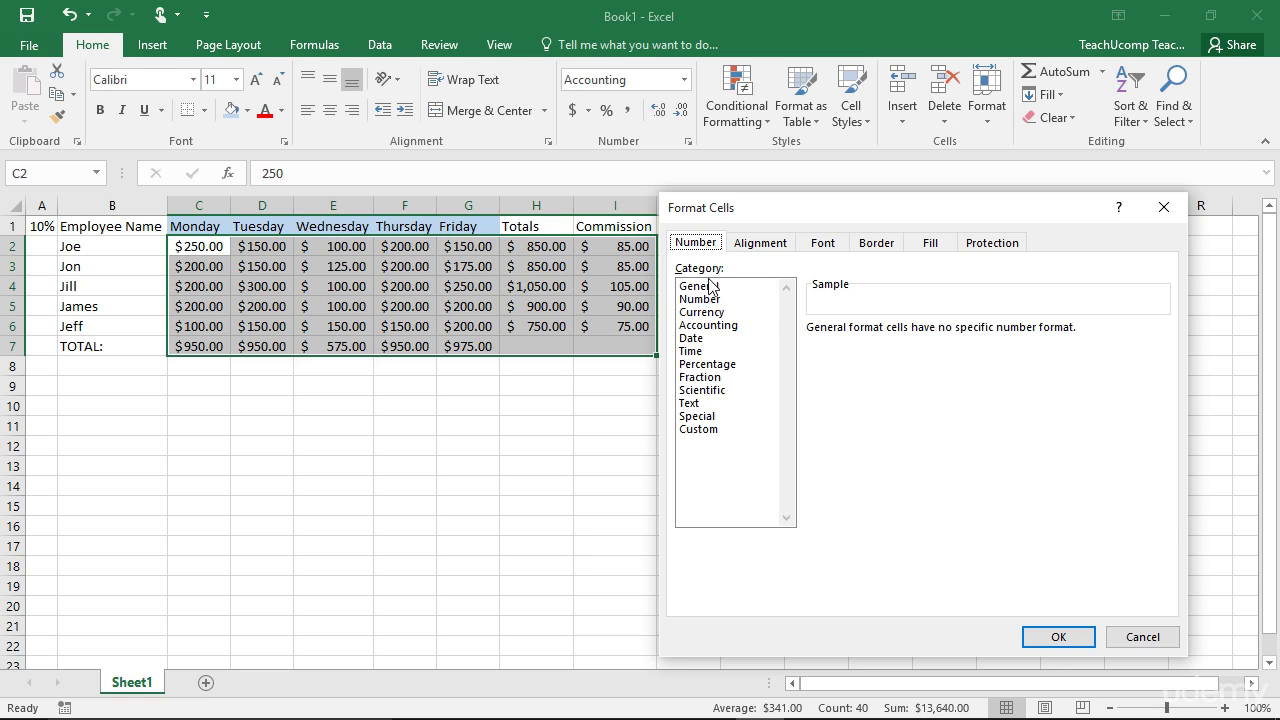
Format C2:I7 as Currency with 2 decimal places and no symbol
{"action": "left_click", "coordinate": [720, 313]}
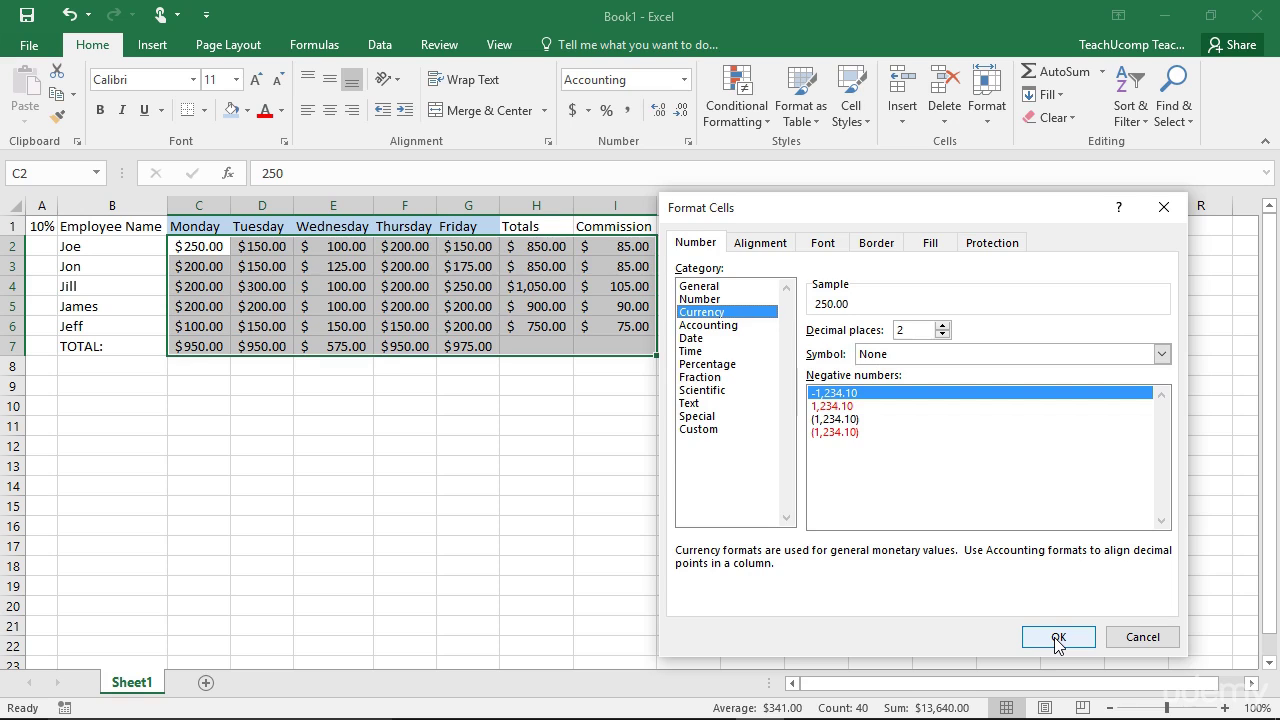
{"action": "left_click", "coordinate": [1058, 637]}
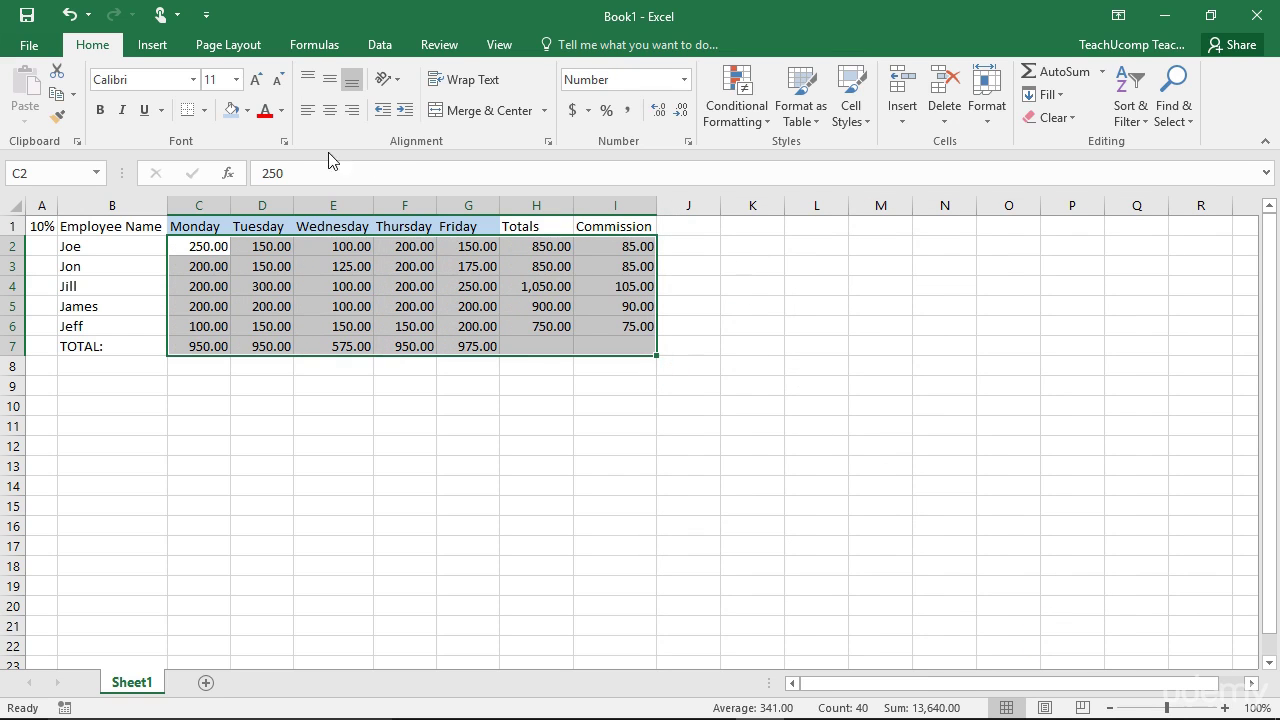
Reformat C2:I7 as General so figures show as whole numbers like 250 and 1050
{"action": "left_click", "coordinate": [688, 141]}
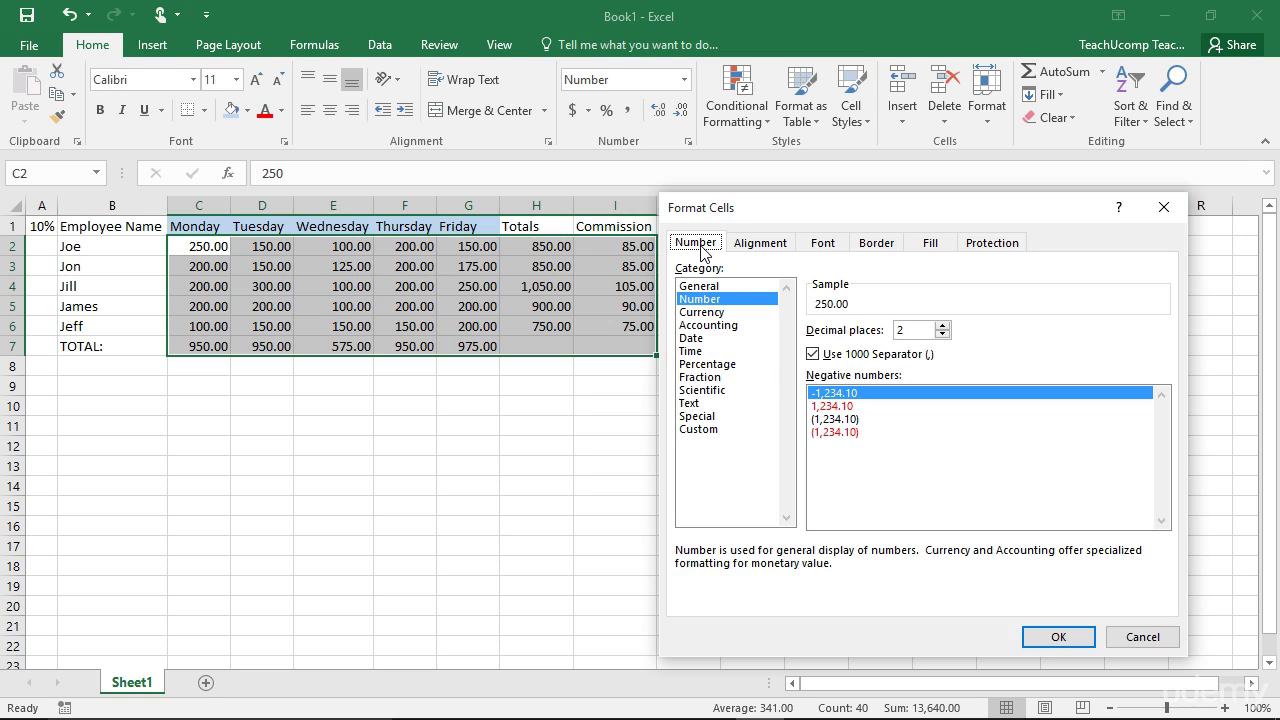
{"action": "left_click", "coordinate": [715, 314]}
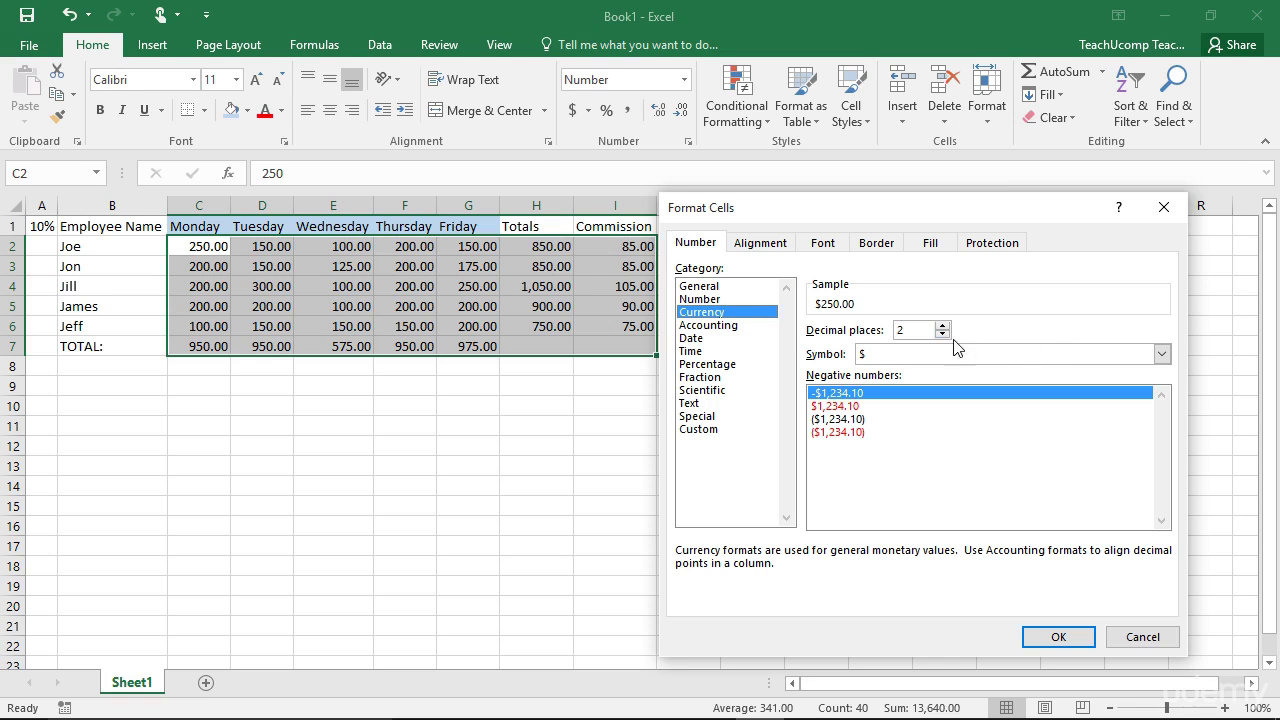
{"action": "left_click", "coordinate": [727, 287]}
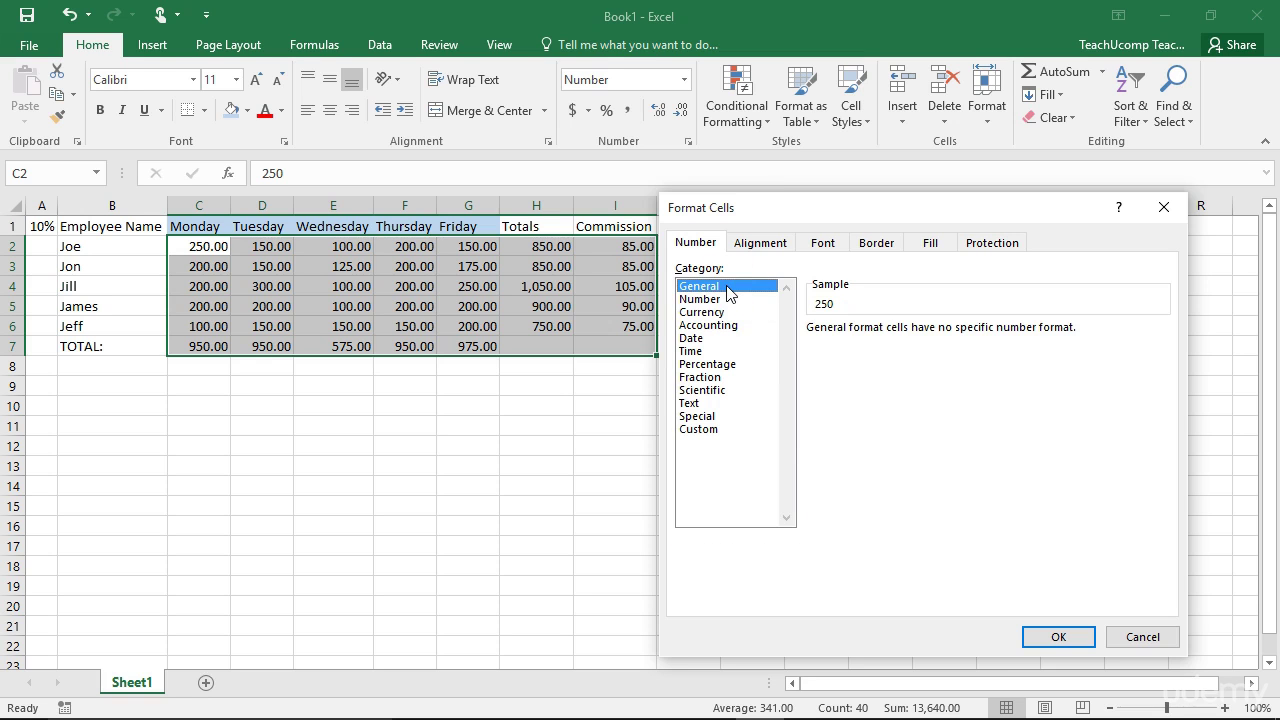
{"action": "left_click", "coordinate": [1066, 640]}
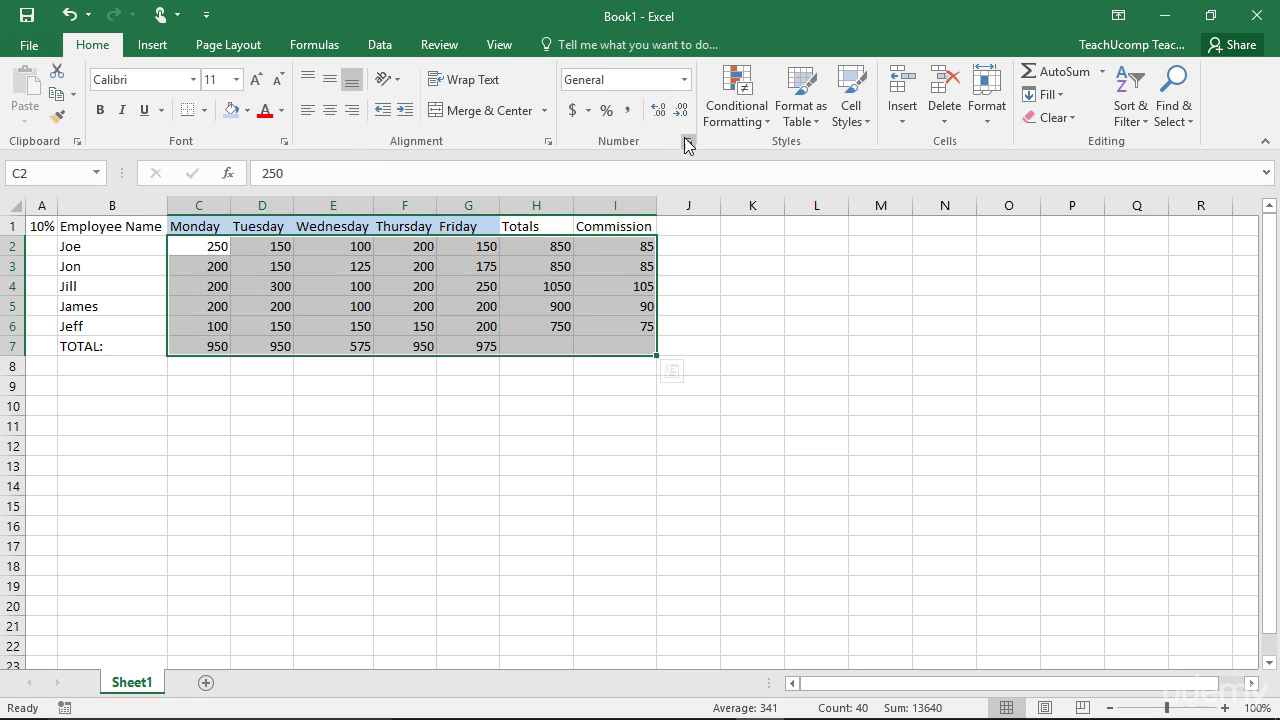
{"action": "left_click", "coordinate": [549, 143]}
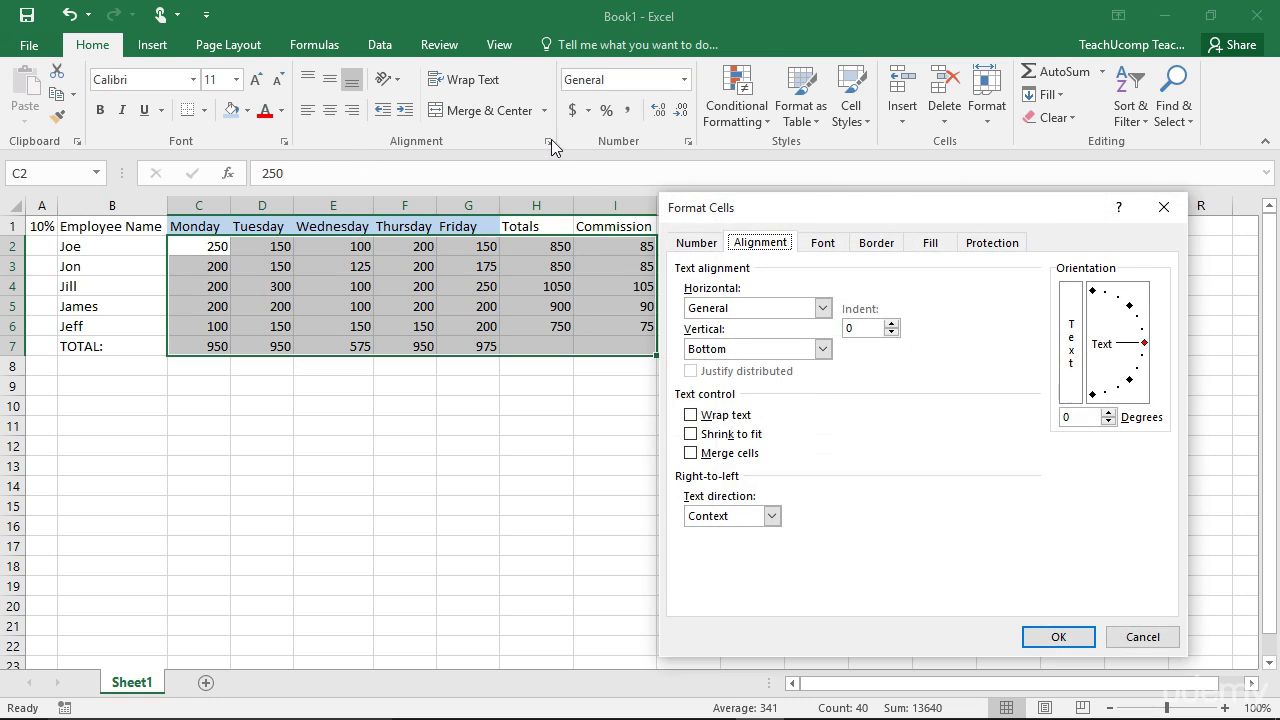
{"action": "left_click", "coordinate": [768, 245]}
{"action": "left_click", "coordinate": [1120, 637]}
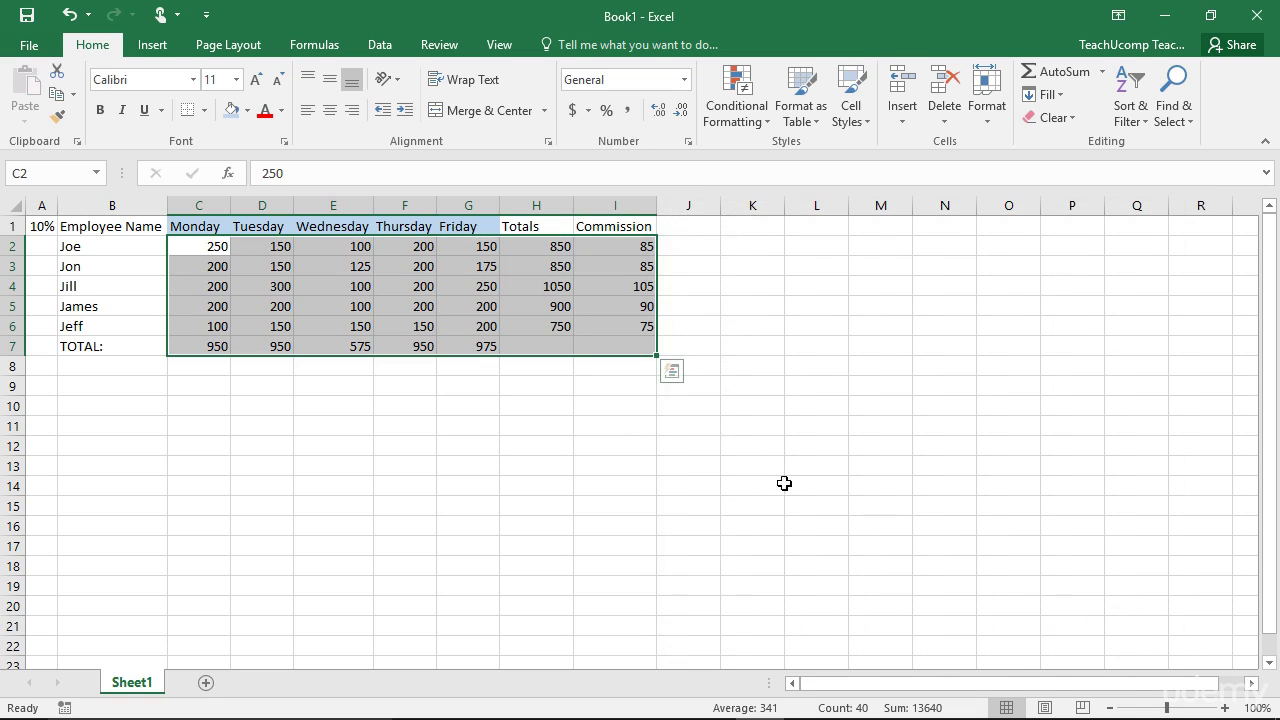
Merge and center F8:I8, then clear Merge cells in Format Cells to split it again
{"action": "left_click_drag", "start_coordinate": [398, 371], "coordinate": [592, 369]}
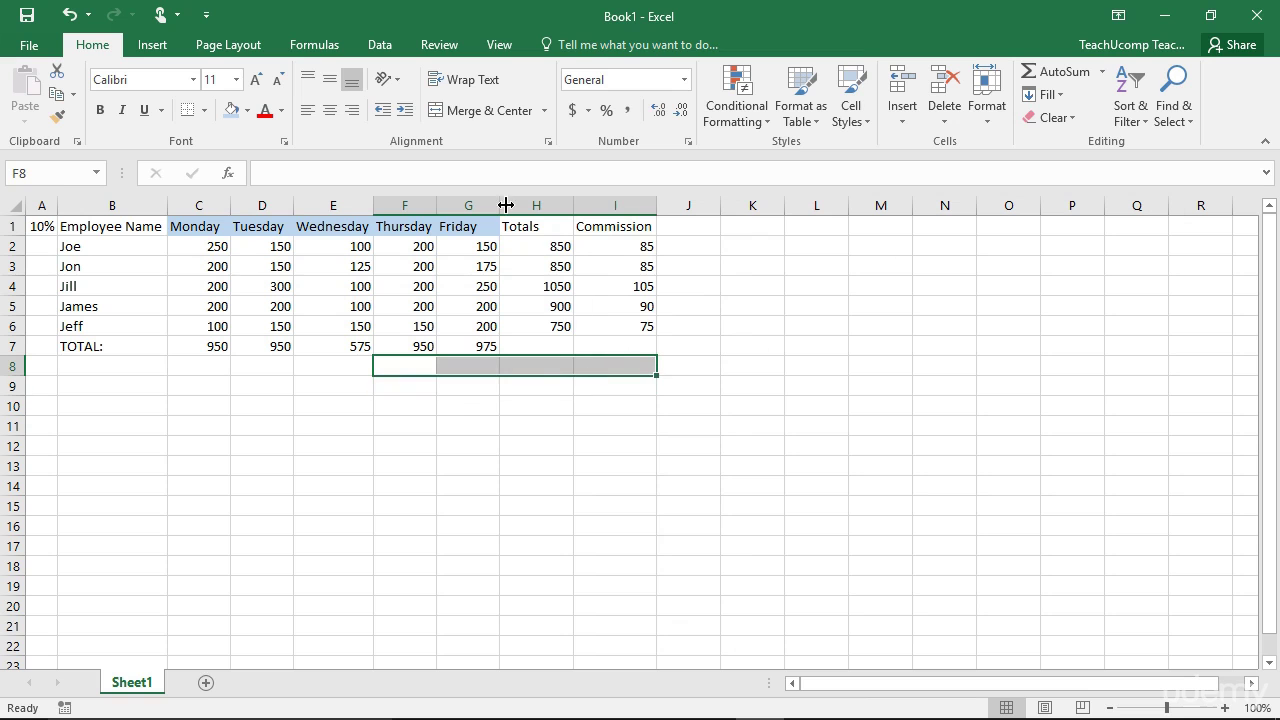
{"action": "left_click", "coordinate": [500, 111]}
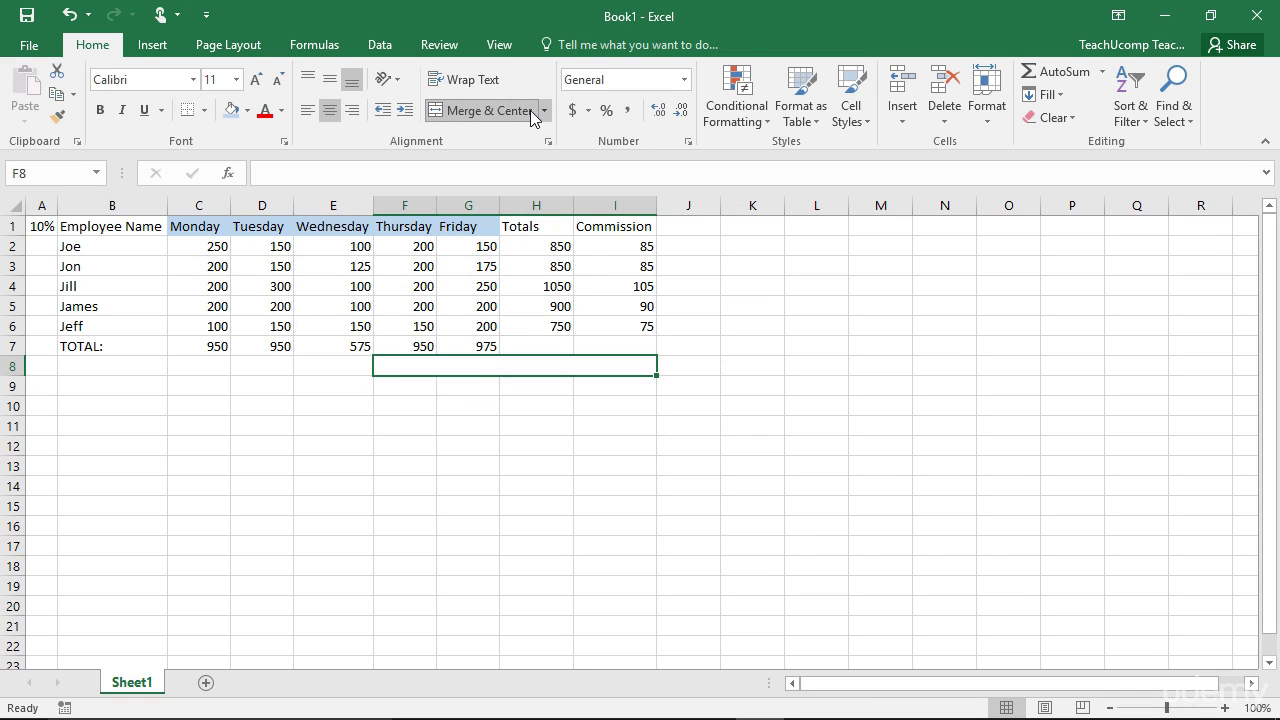
{"action": "left_click", "coordinate": [994, 117]}
{"action": "left_click", "coordinate": [1033, 503]}
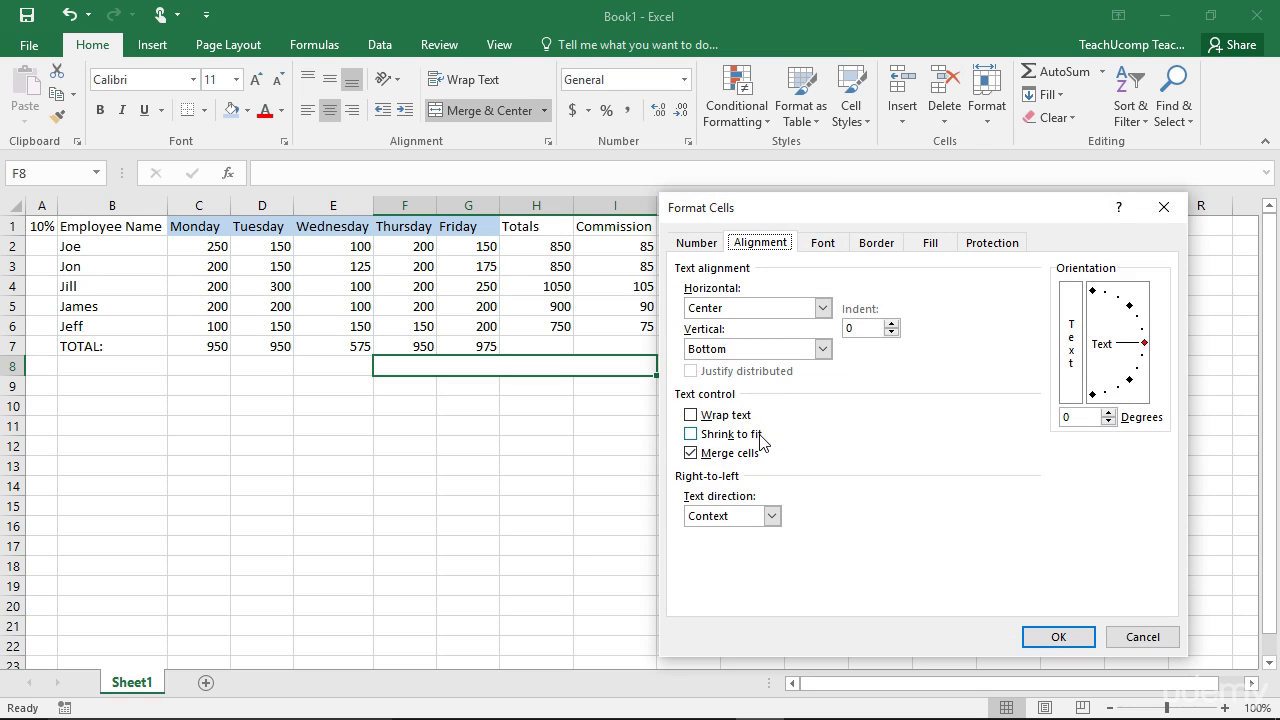
{"action": "left_click", "coordinate": [690, 454]}
{"action": "left_click", "coordinate": [690, 455]}
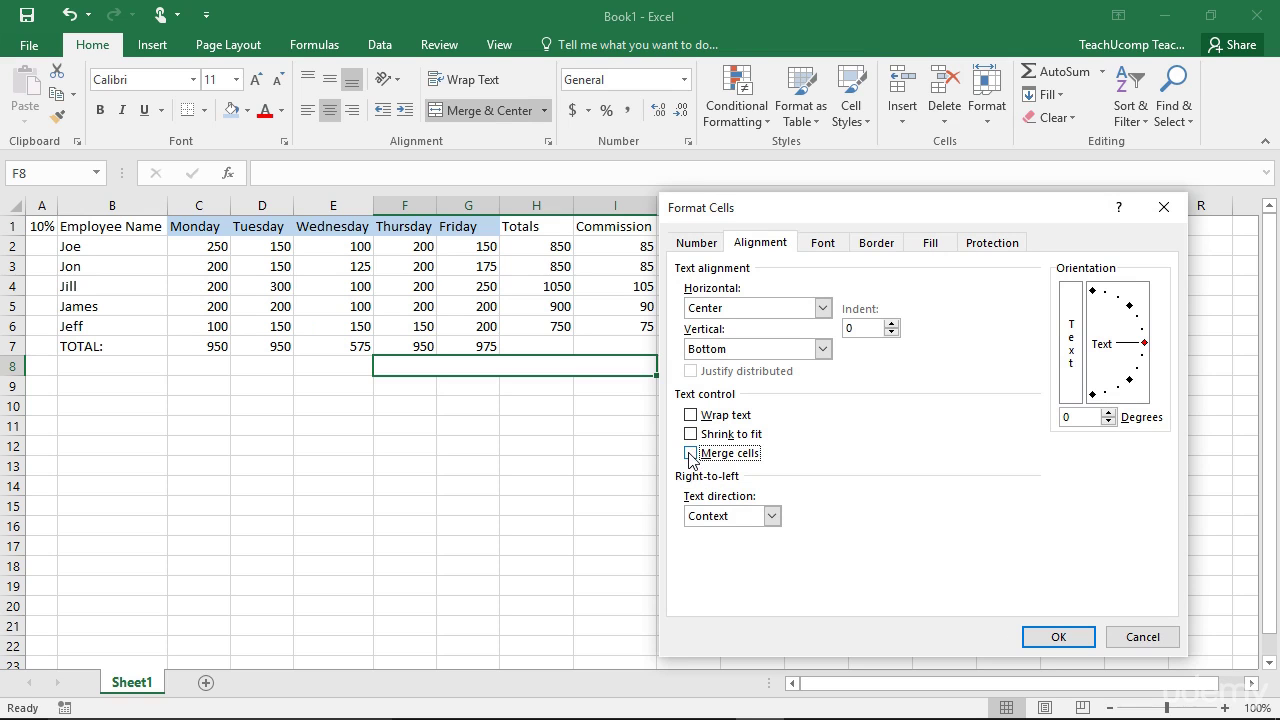
{"action": "left_click", "coordinate": [1058, 638]}
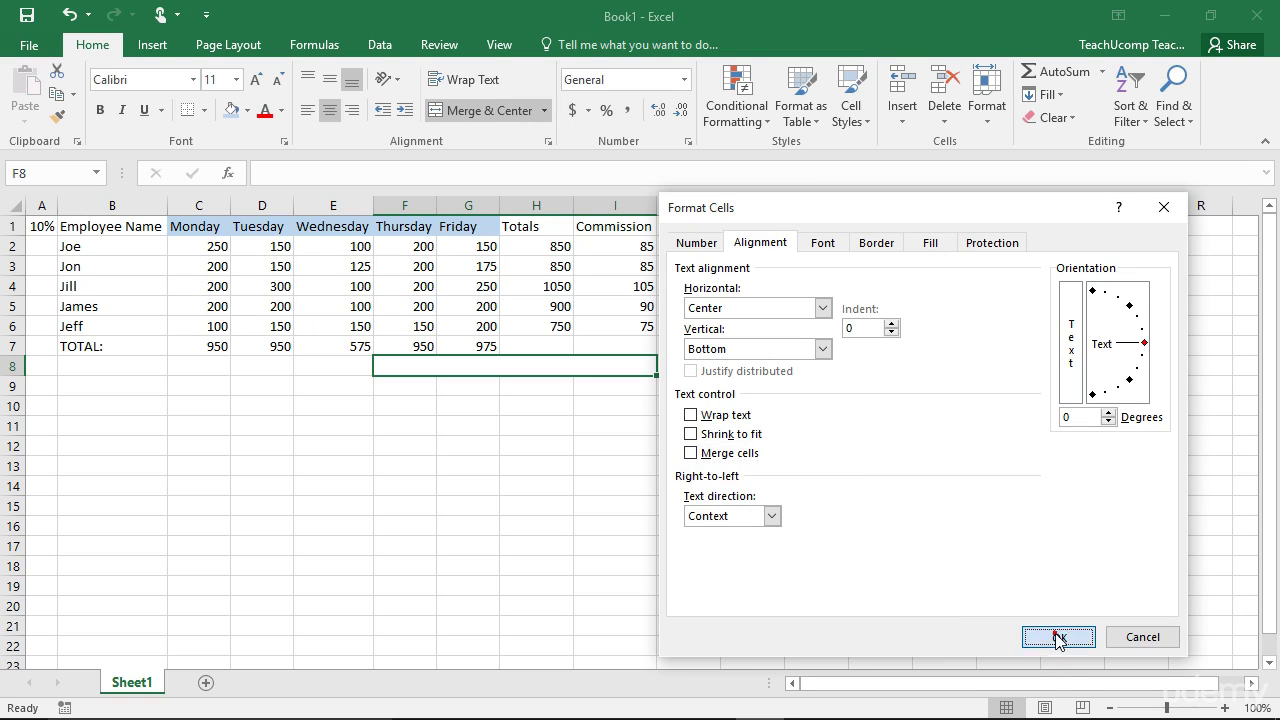
{"action": "left_click_drag", "start_coordinate": [208, 228], "coordinate": [460, 226]}
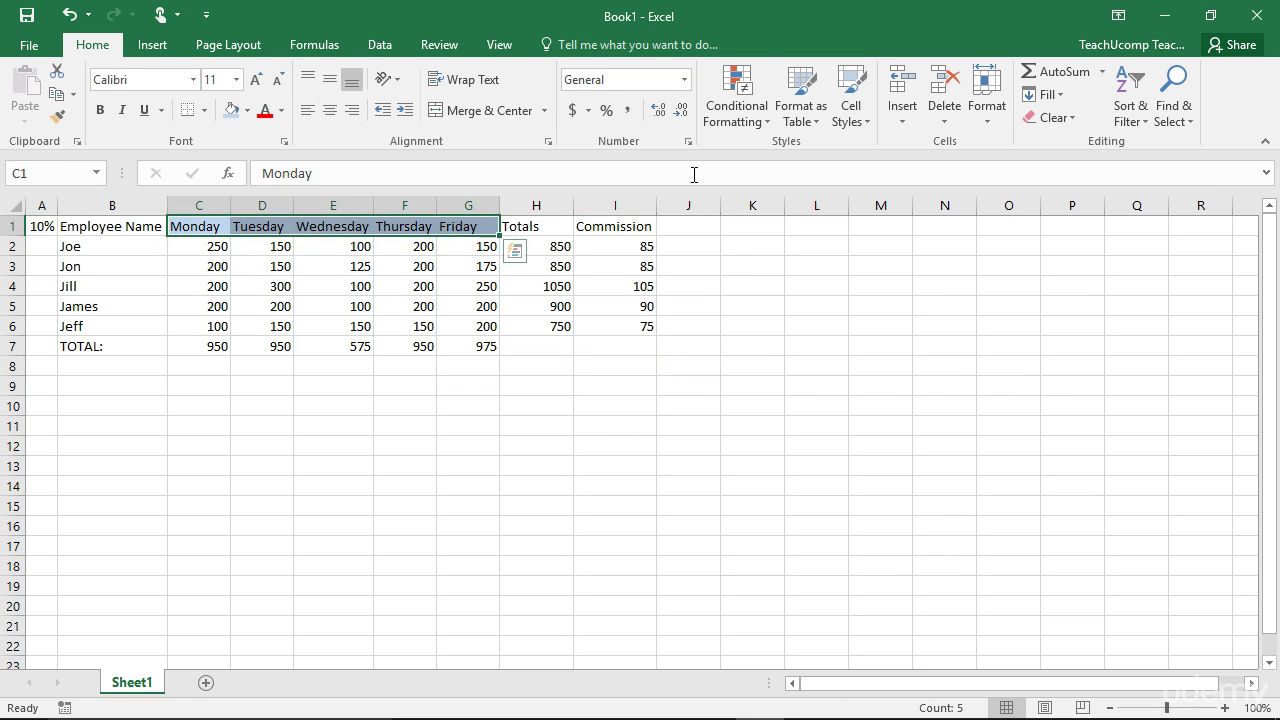
Open Format Cells for the C1:G1 day headers on the Font tab (Calibri, Regular, 11)
{"action": "left_click", "coordinate": [548, 143]}
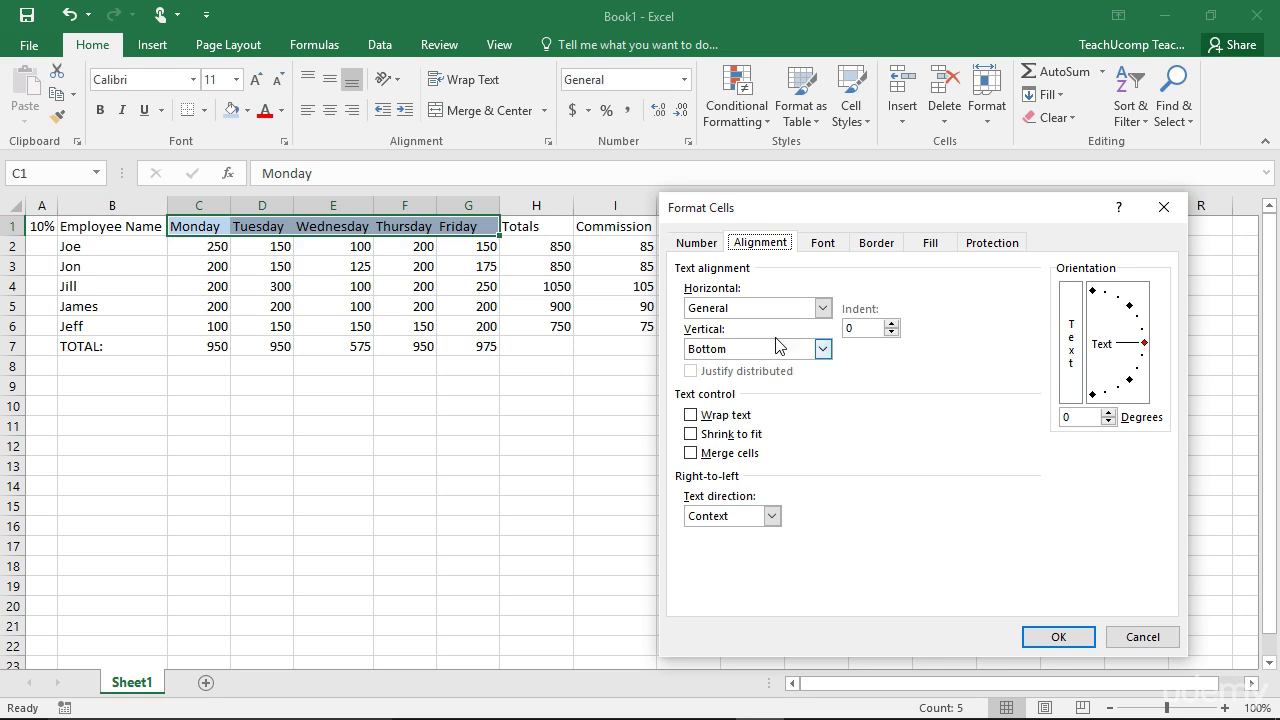
{"action": "left_click", "coordinate": [820, 250]}
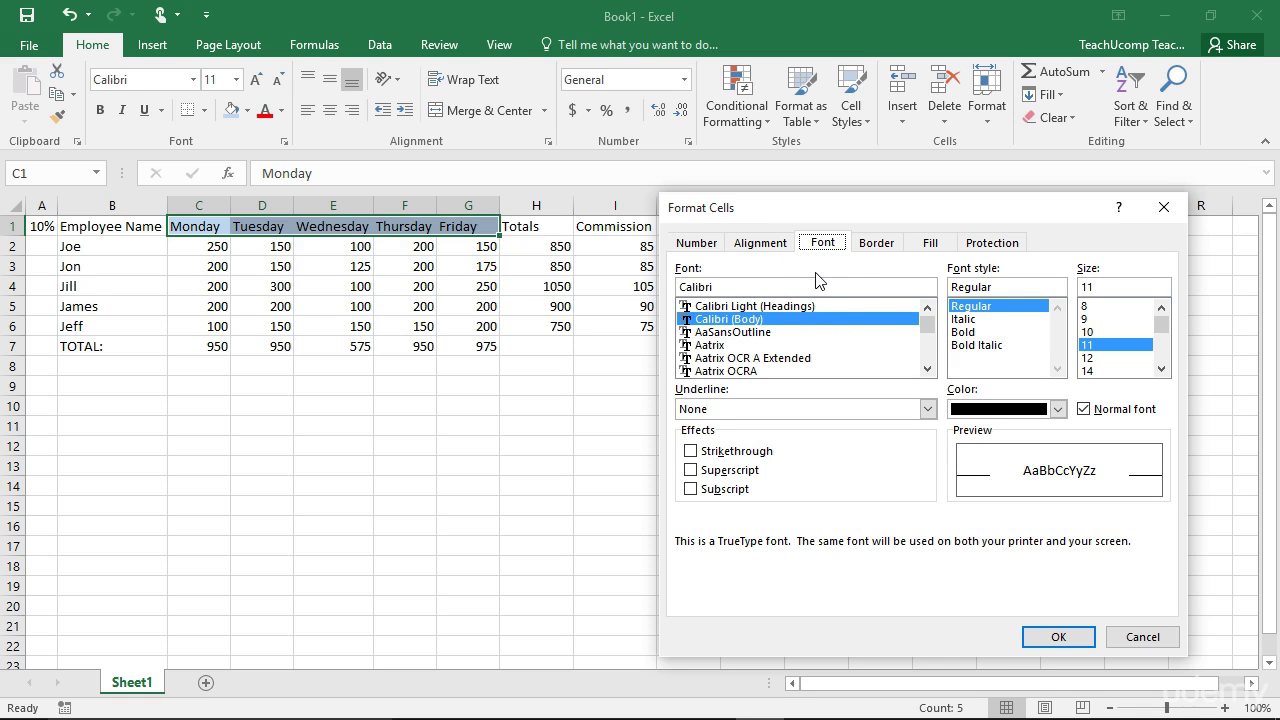
{"action": "left_click", "coordinate": [967, 270]}
{"action": "left_click", "coordinate": [928, 409]}
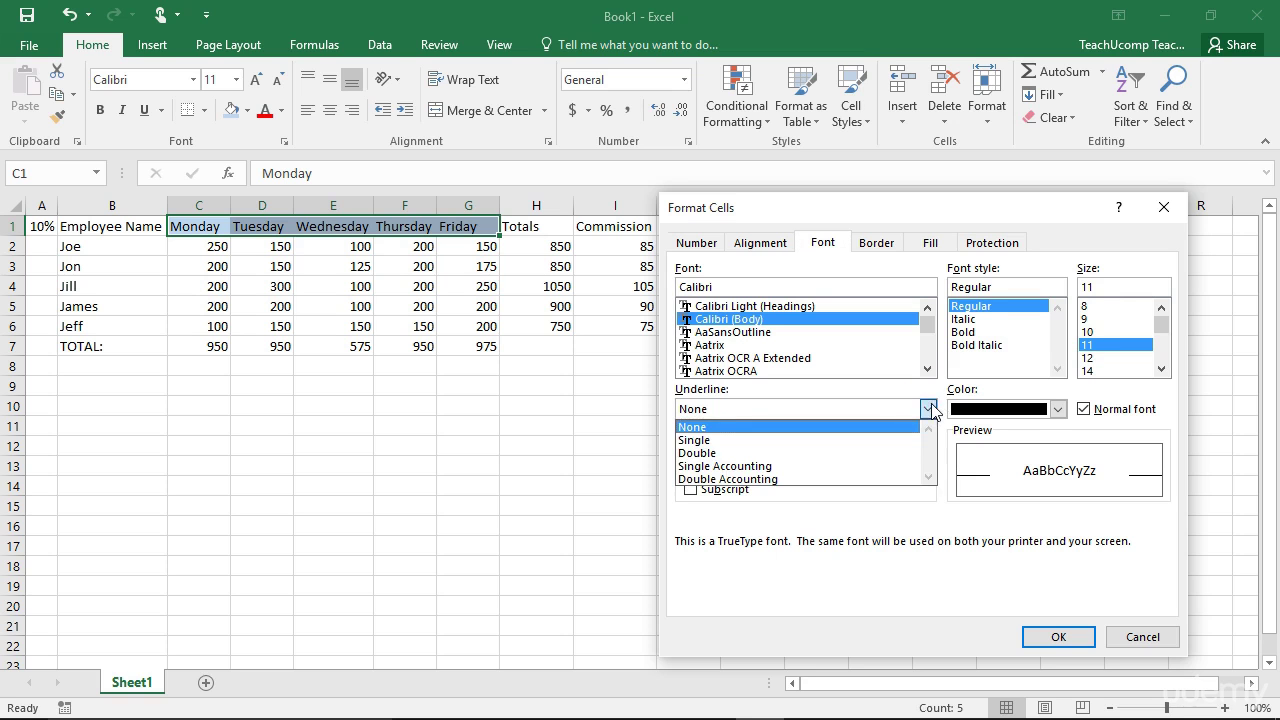
{"action": "left_click", "coordinate": [929, 409]}
{"action": "left_click", "coordinate": [1058, 409]}
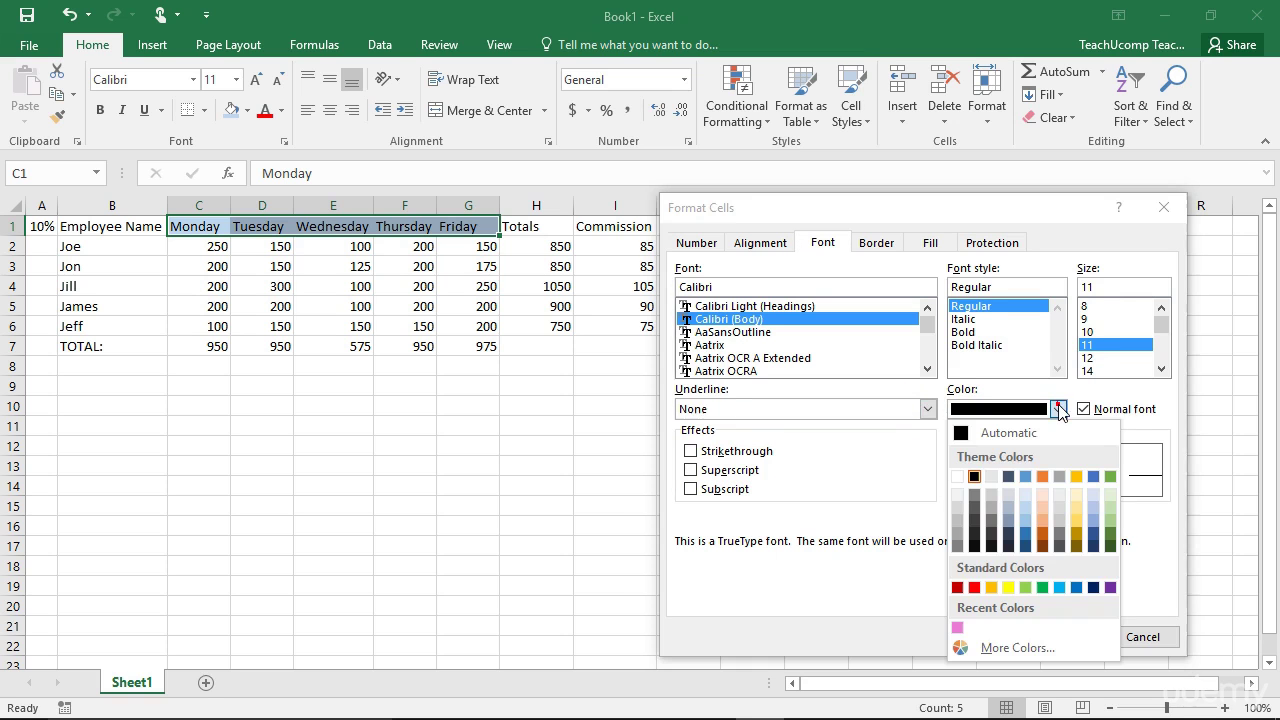
{"action": "left_click", "coordinate": [1058, 409]}
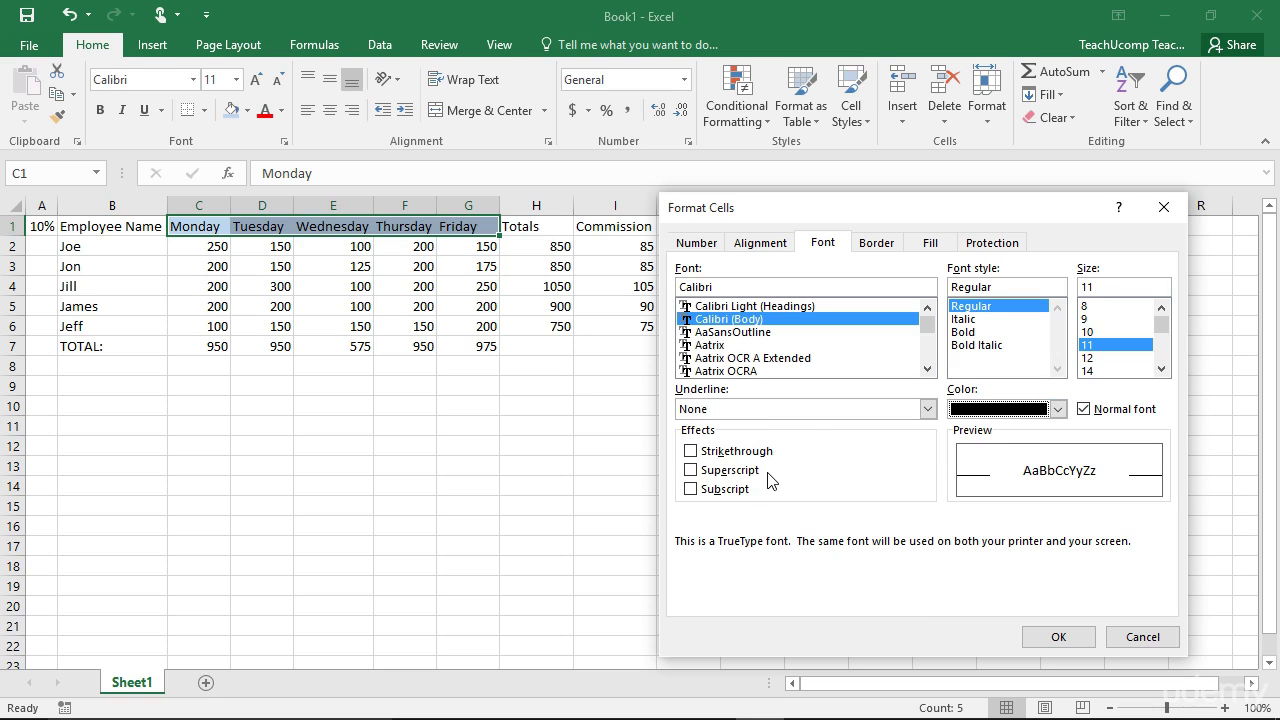
{"action": "left_click", "coordinate": [1022, 475]}
{"action": "left_click", "coordinate": [876, 243]}
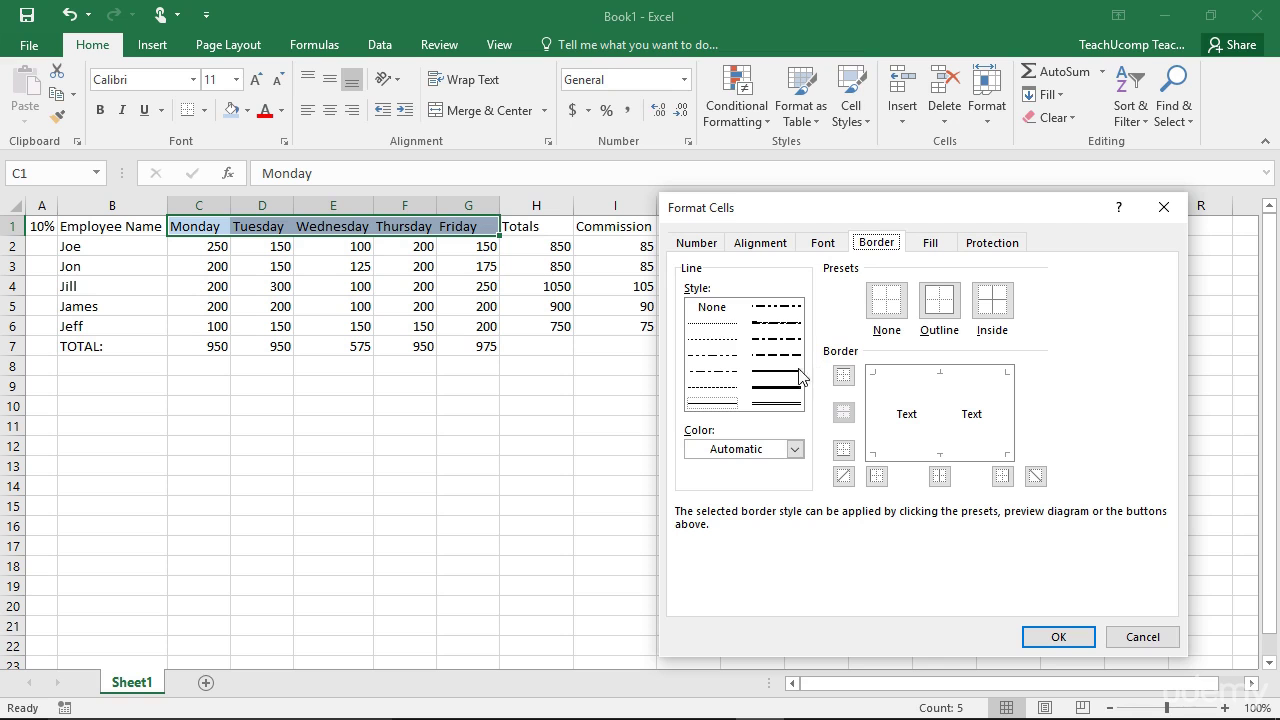
Preview a dark blue double-line diagonal border on the day headers
{"action": "left_click", "coordinate": [790, 403]}
{"action": "left_click", "coordinate": [795, 450]}
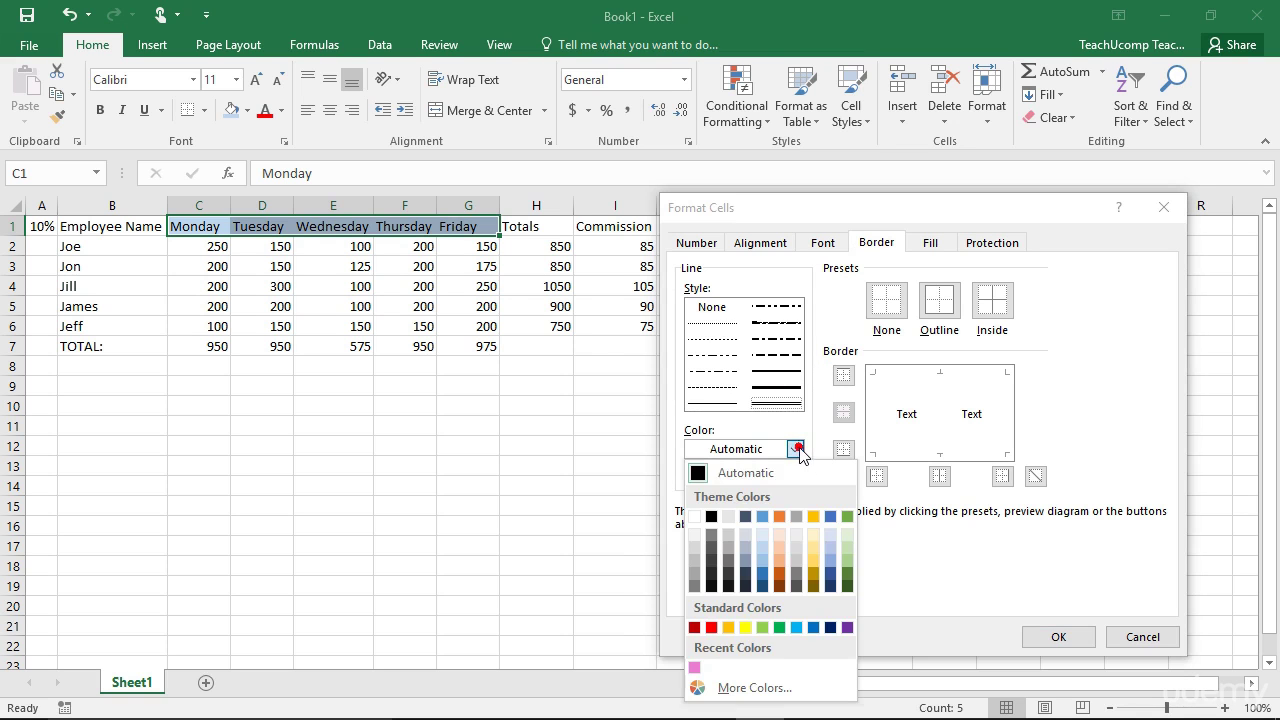
{"action": "left_click", "coordinate": [831, 627]}
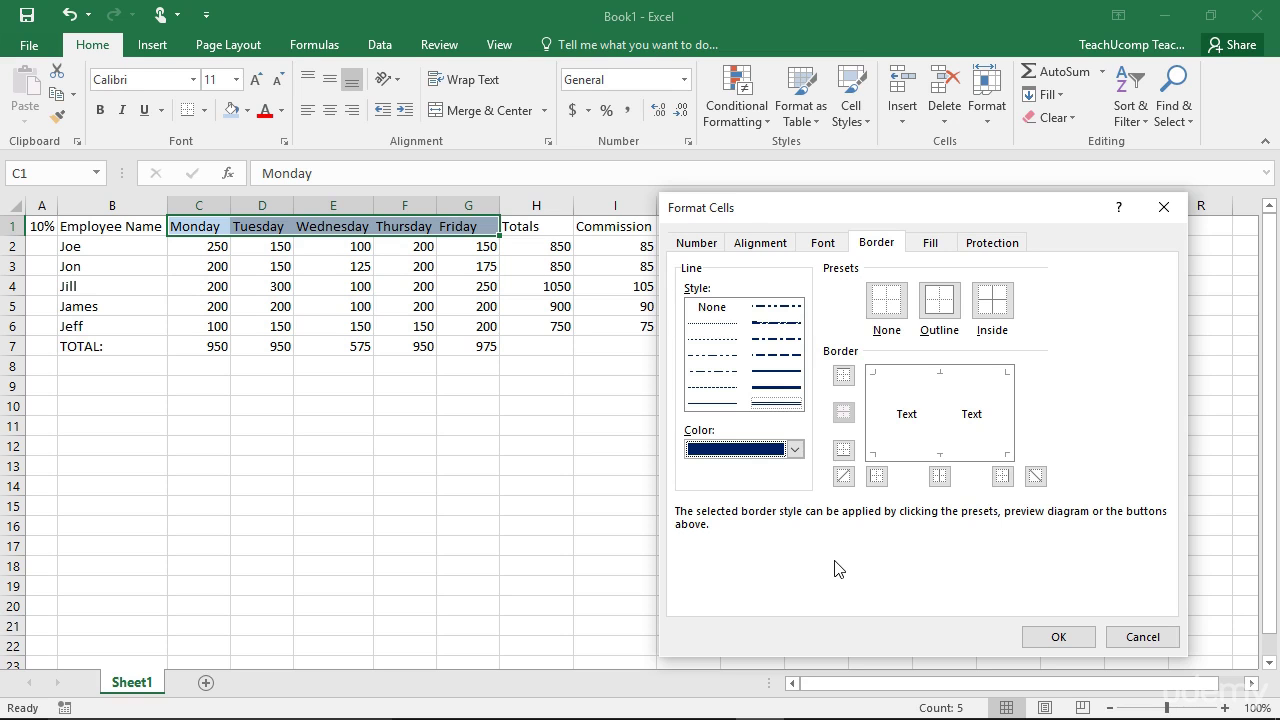
{"action": "left_click", "coordinate": [845, 477]}
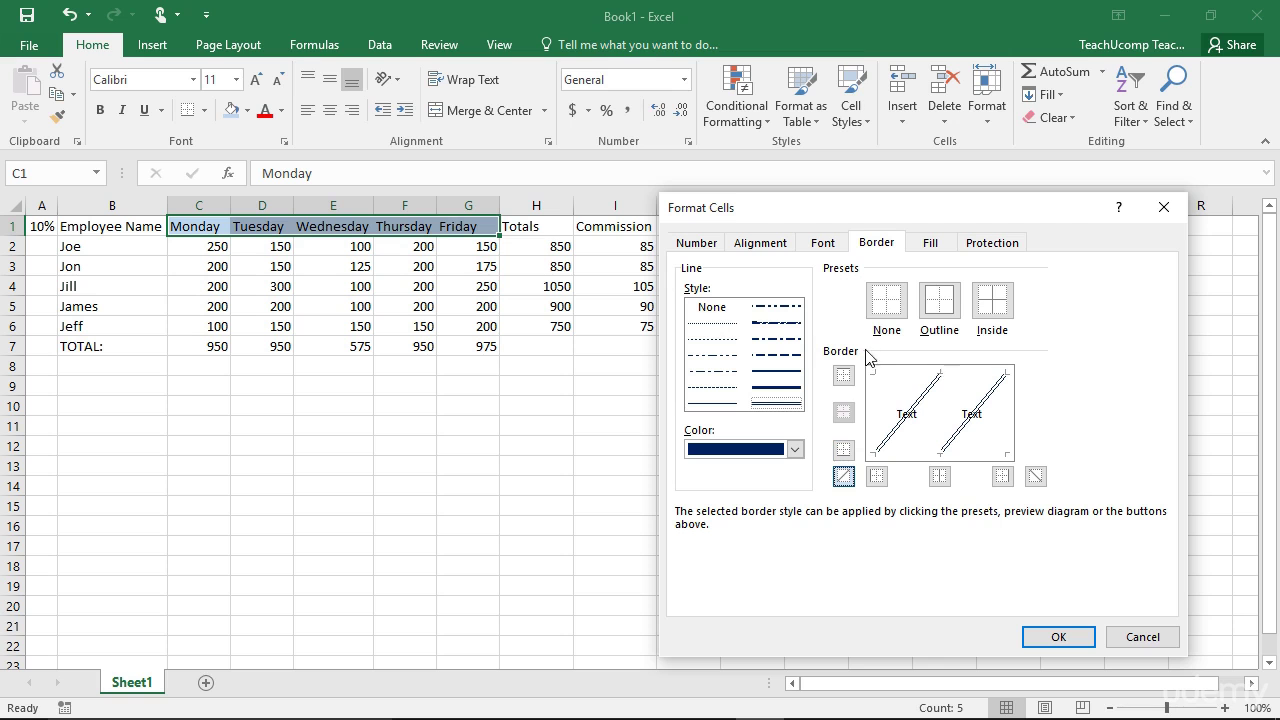
Try the Outline and Inside border presets, then set the headers to no borders
{"action": "left_click", "coordinate": [885, 312]}
{"action": "left_click", "coordinate": [939, 308]}
{"action": "left_click", "coordinate": [990, 310]}
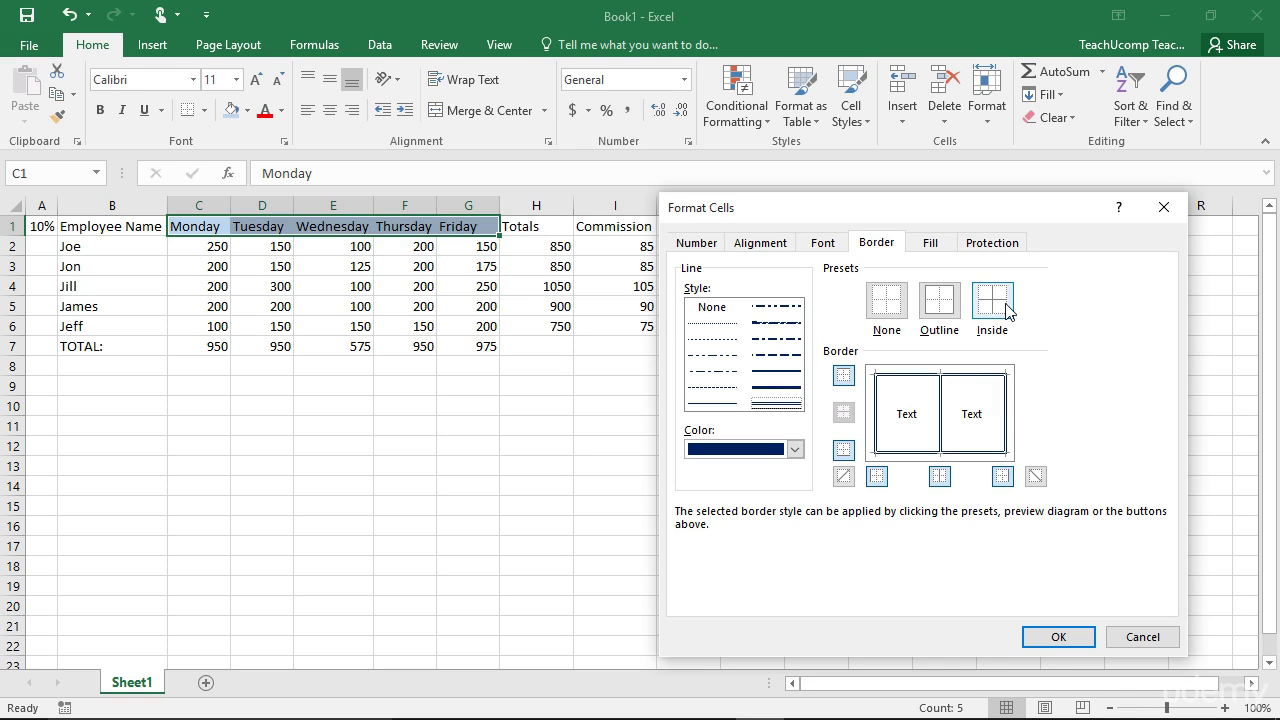
{"action": "left_click", "coordinate": [886, 310]}
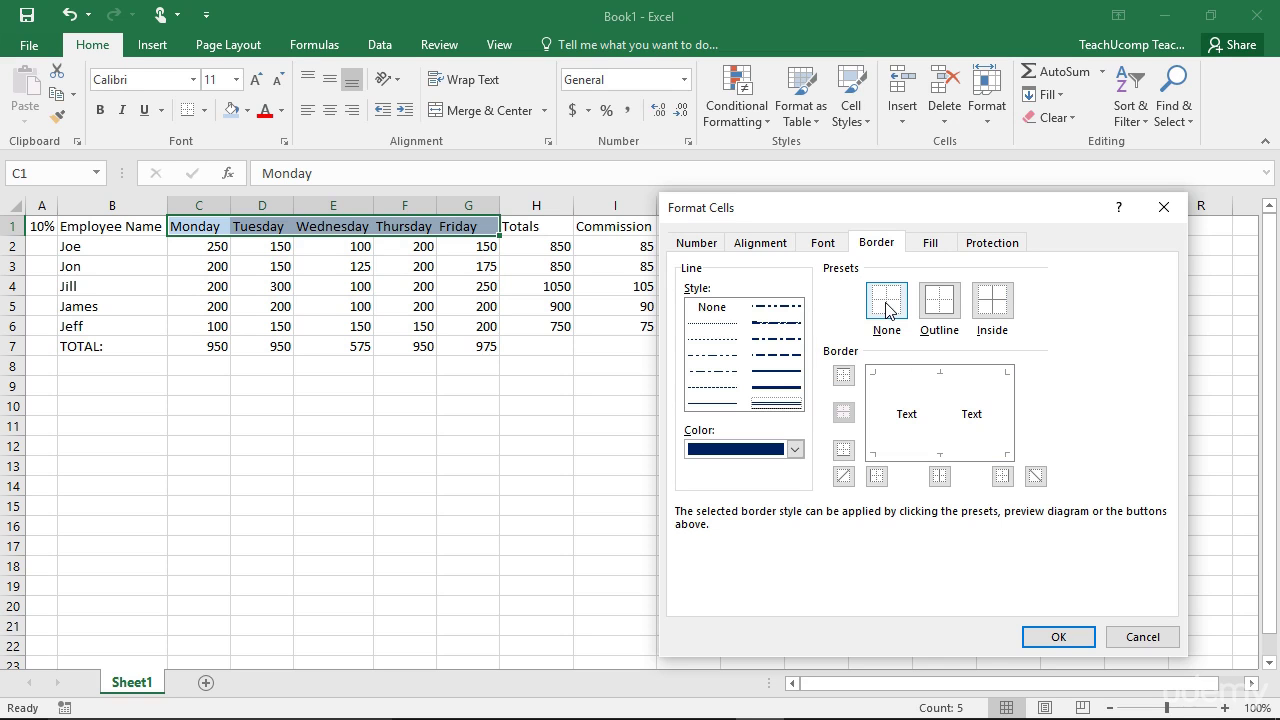
{"action": "left_click", "coordinate": [930, 244]}
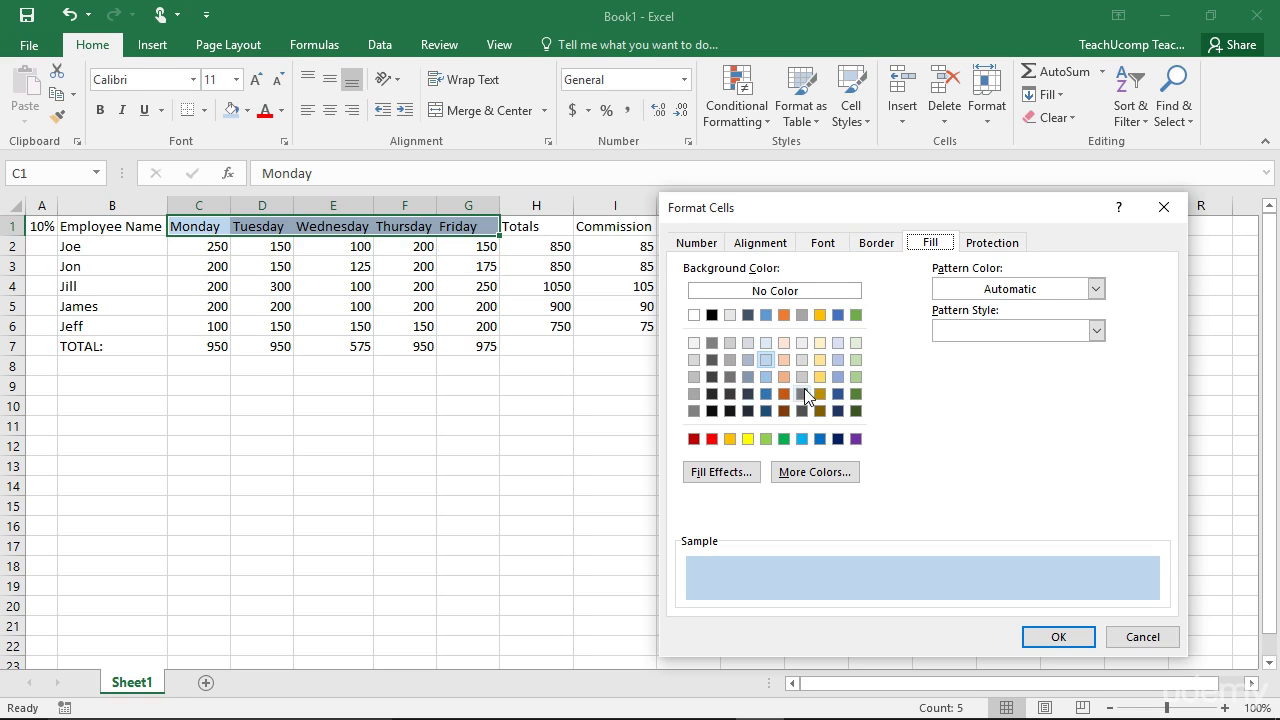
Pick gold (RGB 255, 192, 0) as the header fill and bring up More Colors
{"action": "left_click", "coordinate": [827, 318]}
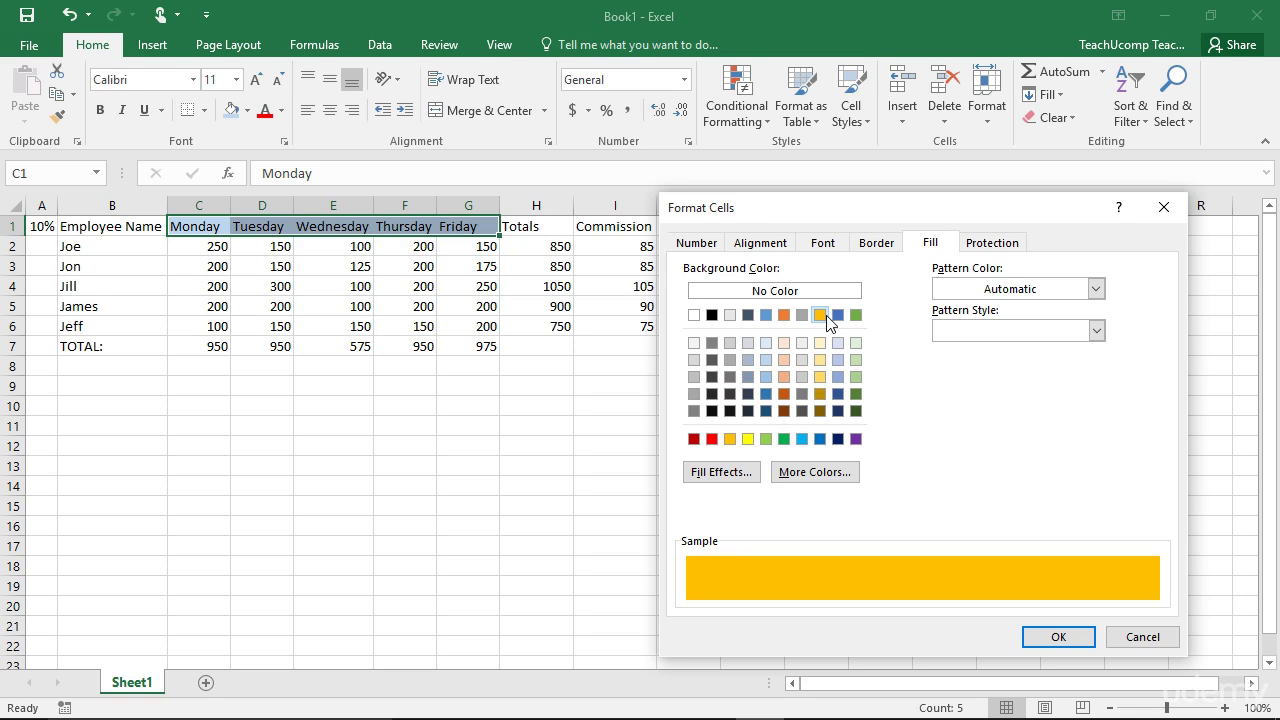
{"action": "left_click", "coordinate": [836, 475]}
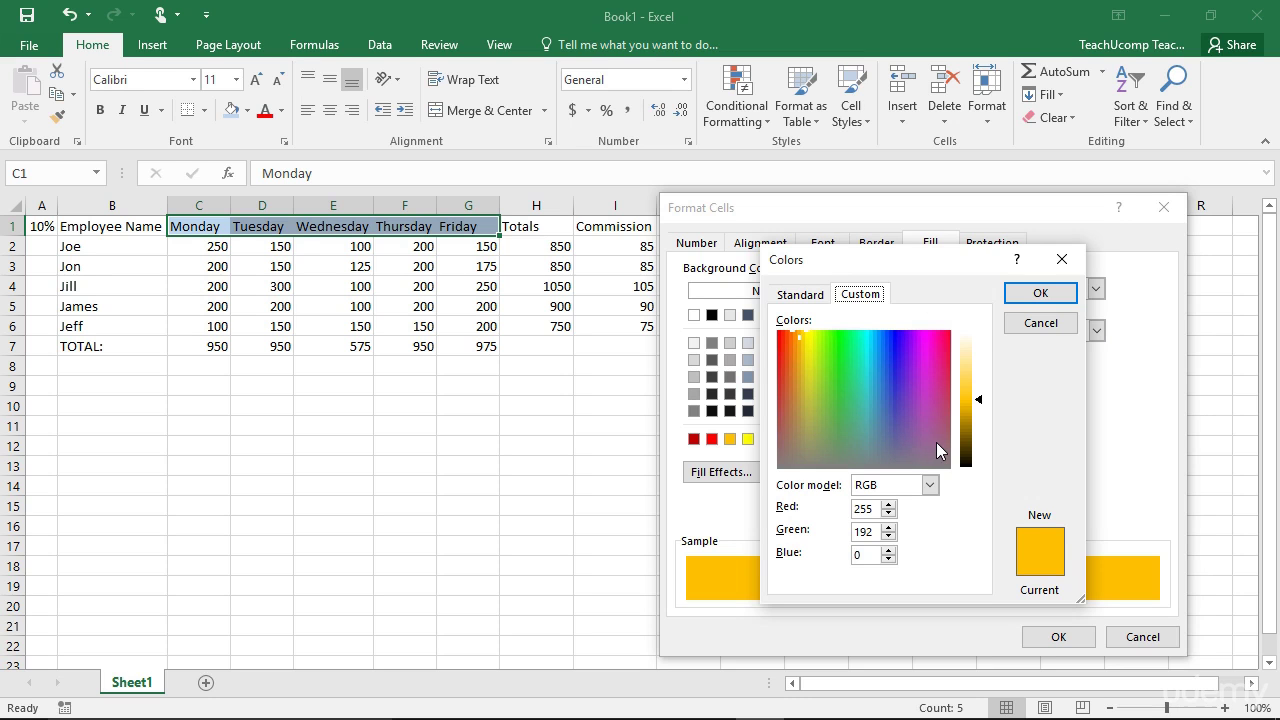
Set the header fill to a custom bright magenta, RGB 220, 36, 211
{"action": "left_click", "coordinate": [815, 296]}
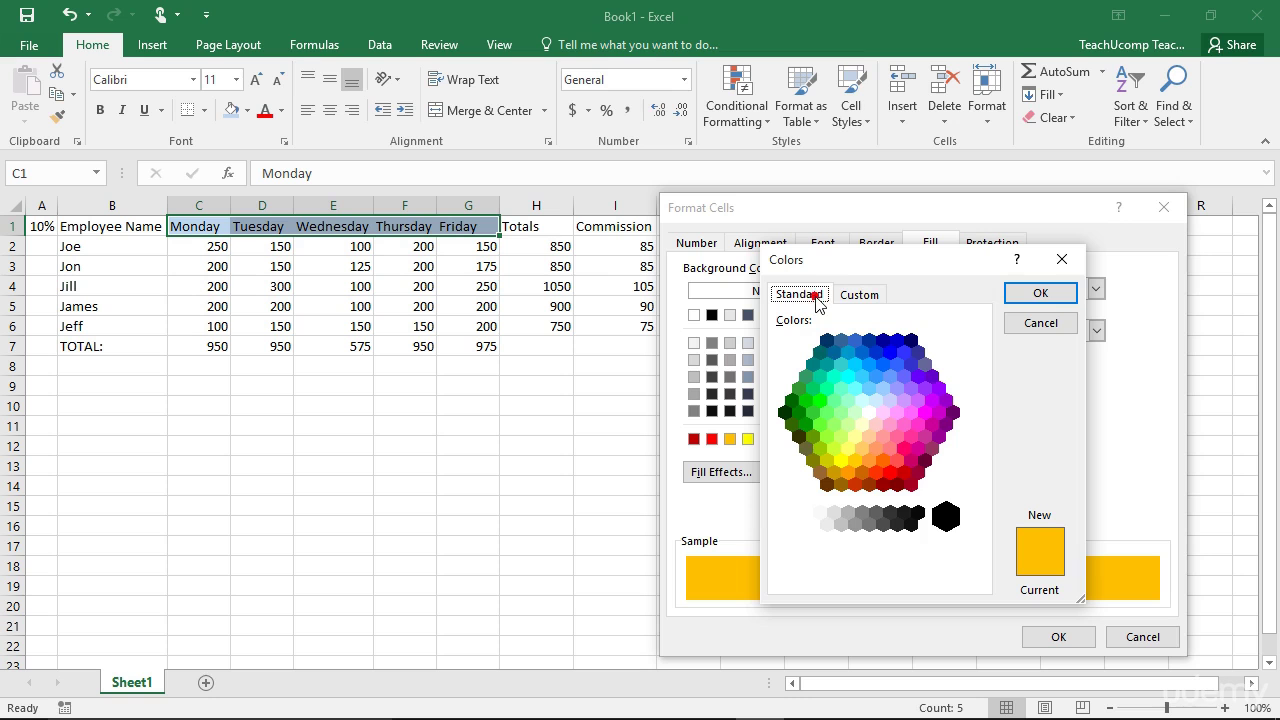
{"action": "left_click", "coordinate": [923, 438]}
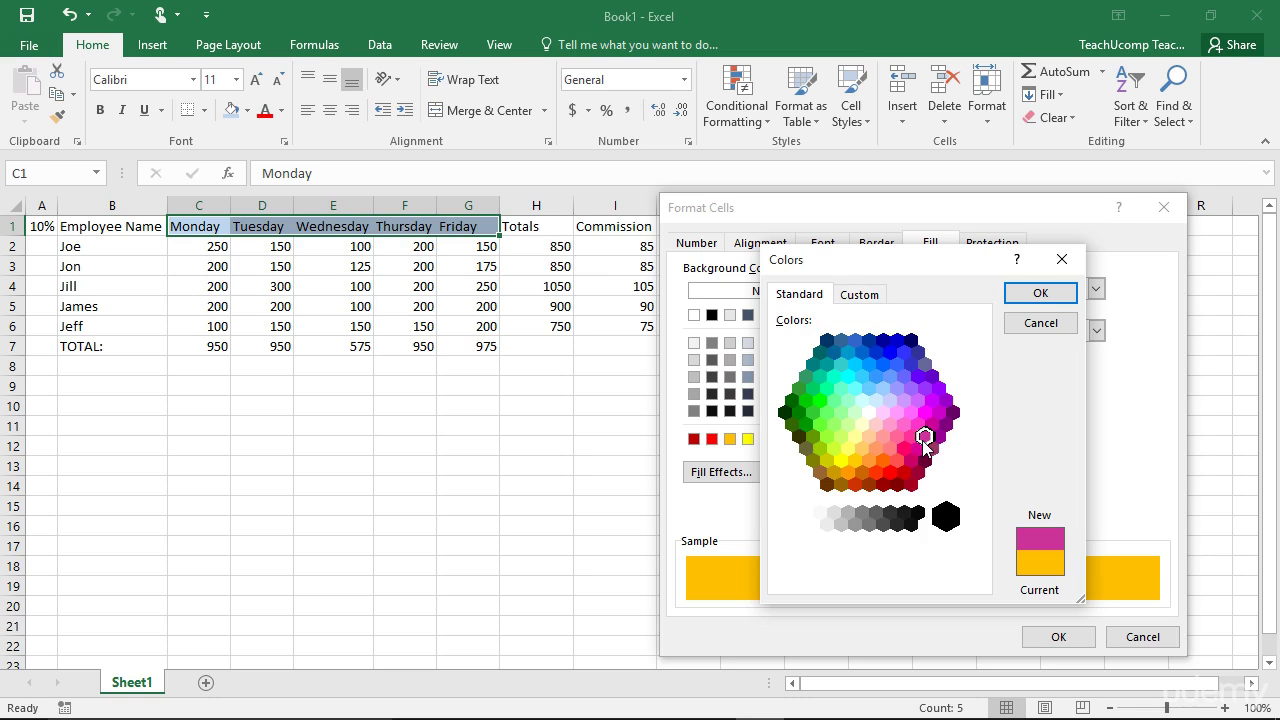
{"action": "left_click", "coordinate": [862, 294]}
{"action": "left_click_drag", "start_coordinate": [931, 380], "coordinate": [922, 369]}
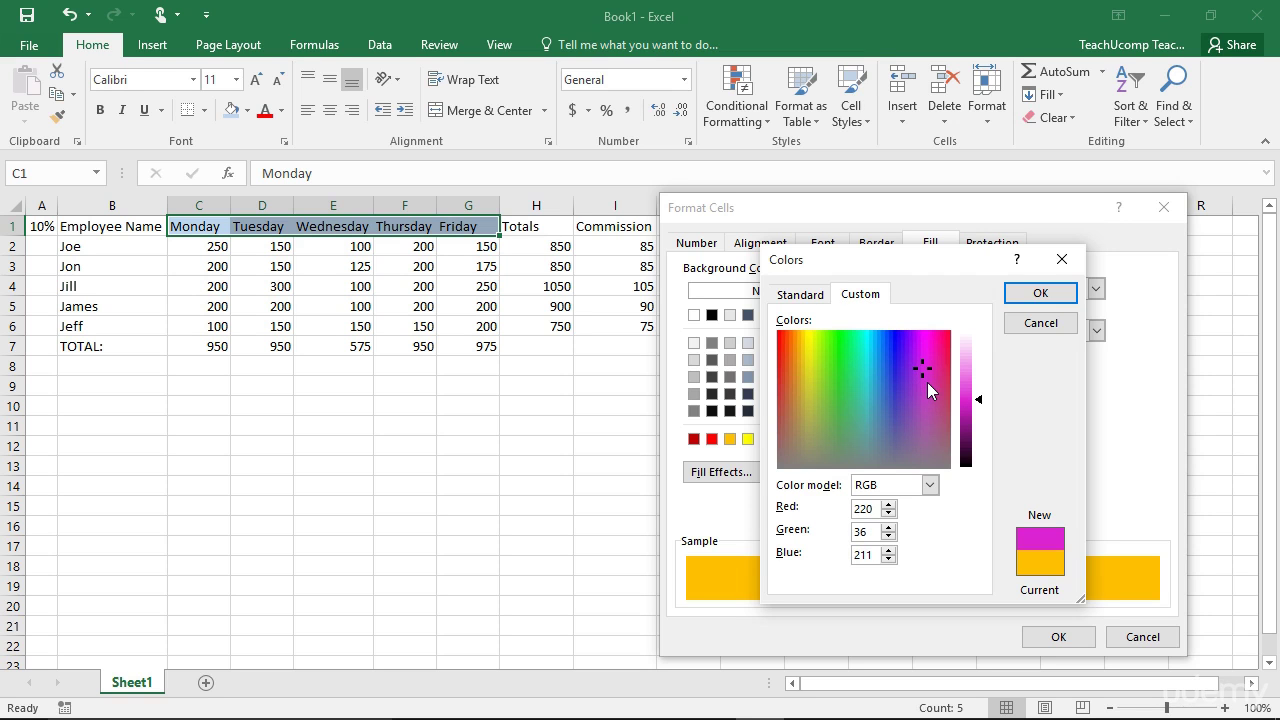
{"action": "left_click", "coordinate": [1038, 296]}
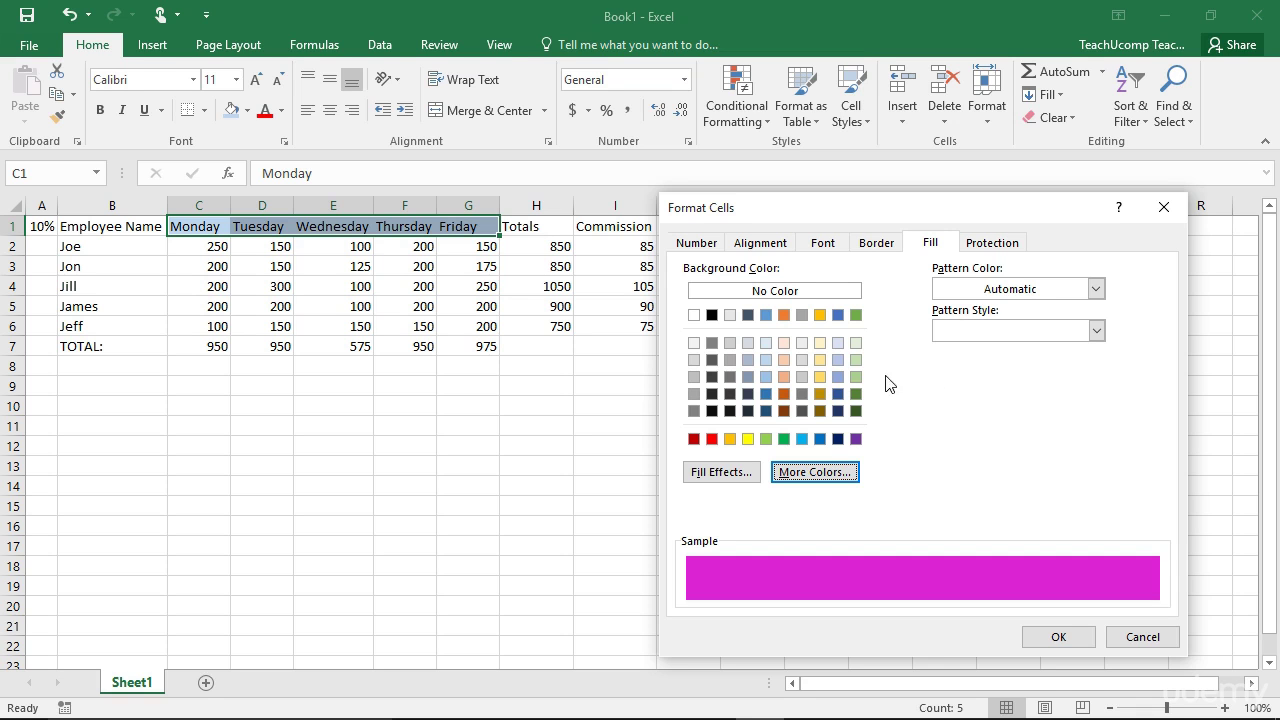
Apply a two-colour horizontal white-to-blue gradient, second variant, as the header fill
{"action": "left_click", "coordinate": [726, 472]}
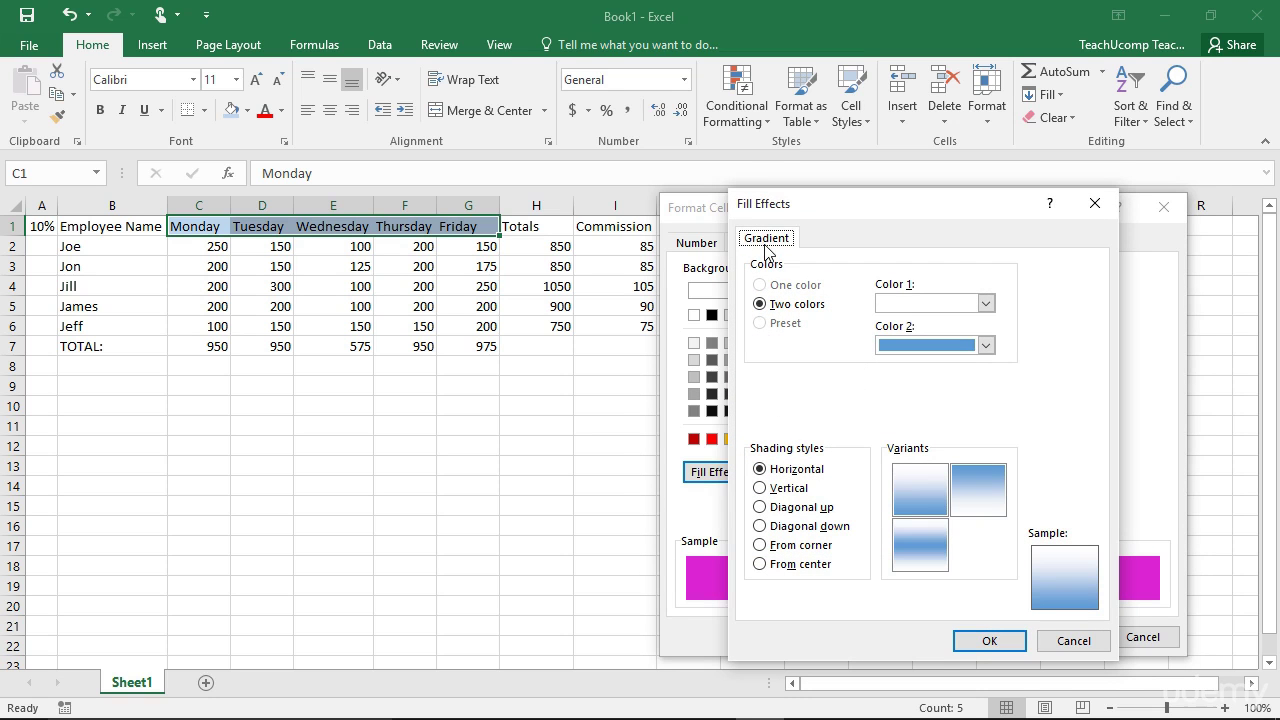
{"action": "left_click", "coordinate": [869, 349]}
{"action": "left_click", "coordinate": [816, 442]}
{"action": "left_click", "coordinate": [970, 484]}
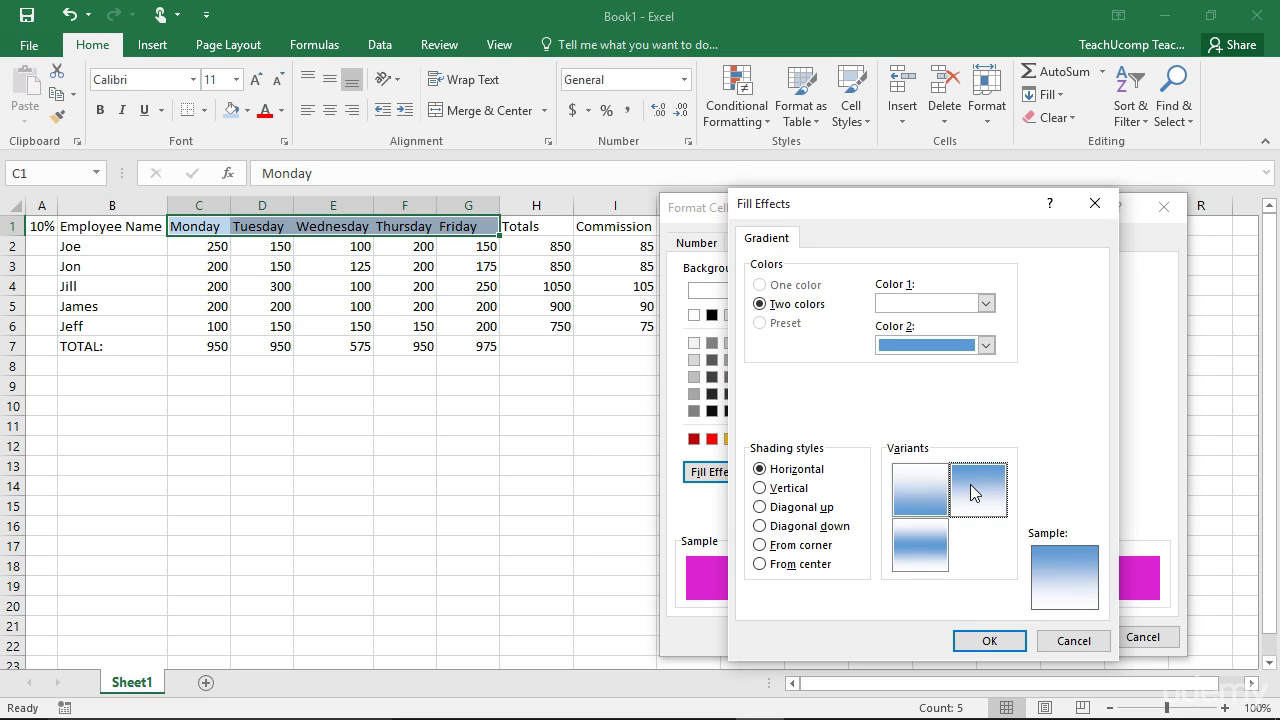
{"action": "left_click", "coordinate": [988, 641]}
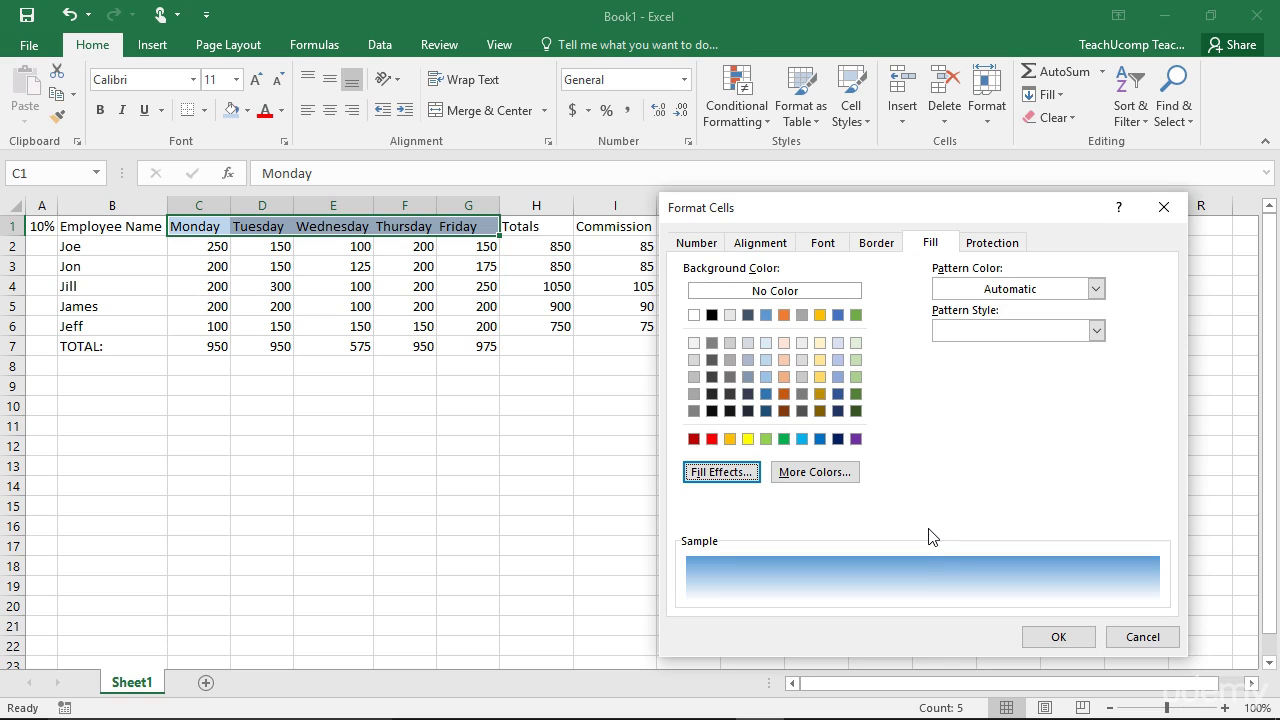
Leave pattern colour and style unset and confirm the white-to-blue gradient fill on C1:G1
{"action": "left_click", "coordinate": [1097, 289]}
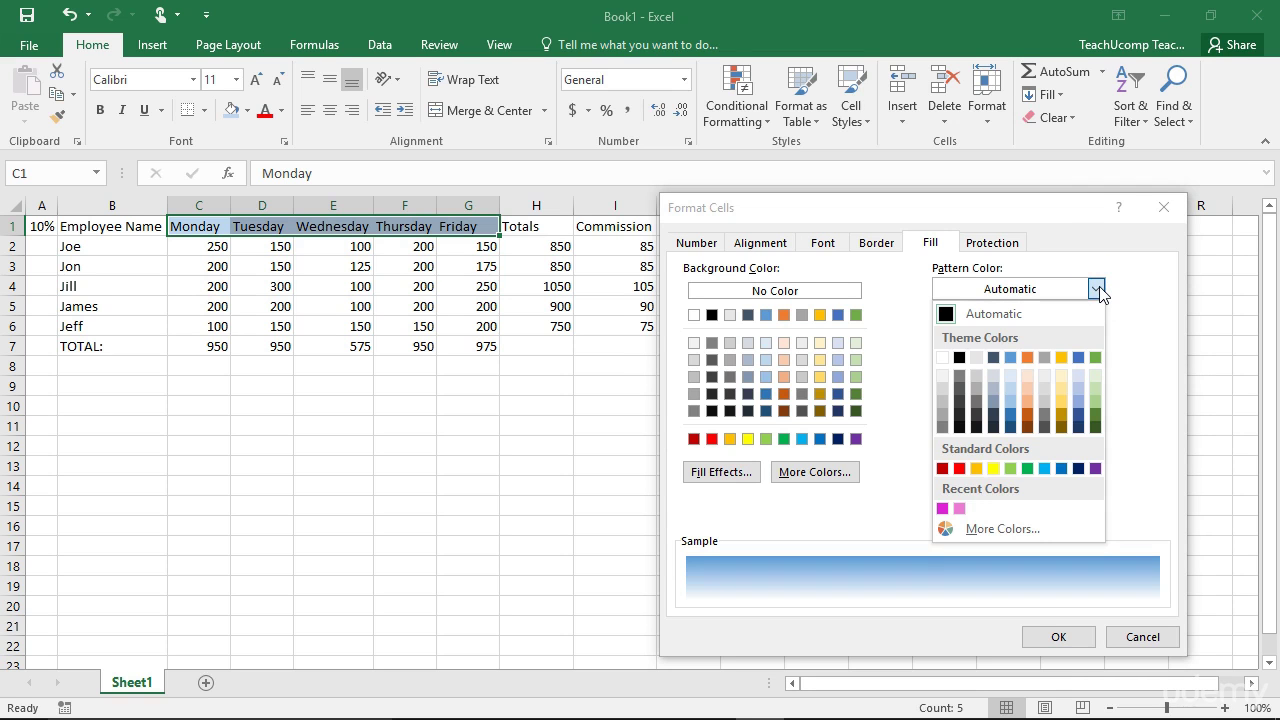
{"action": "left_click", "coordinate": [1098, 288]}
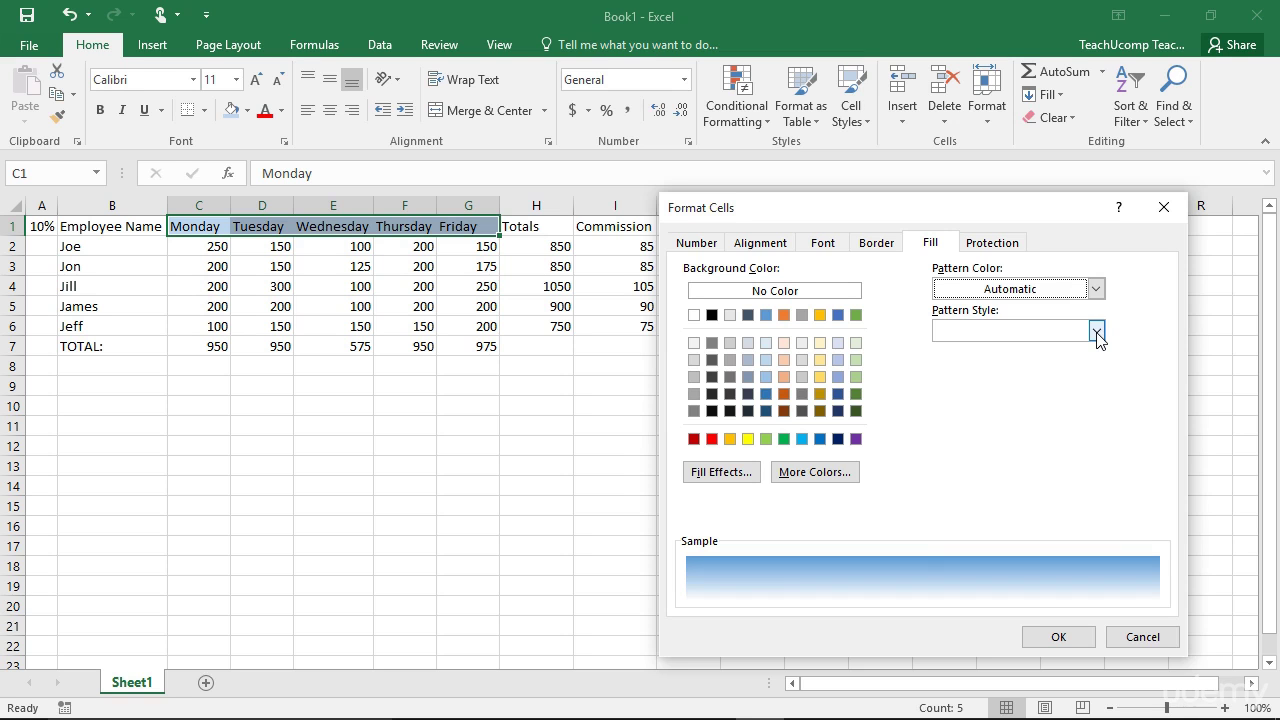
{"action": "left_click", "coordinate": [1097, 331]}
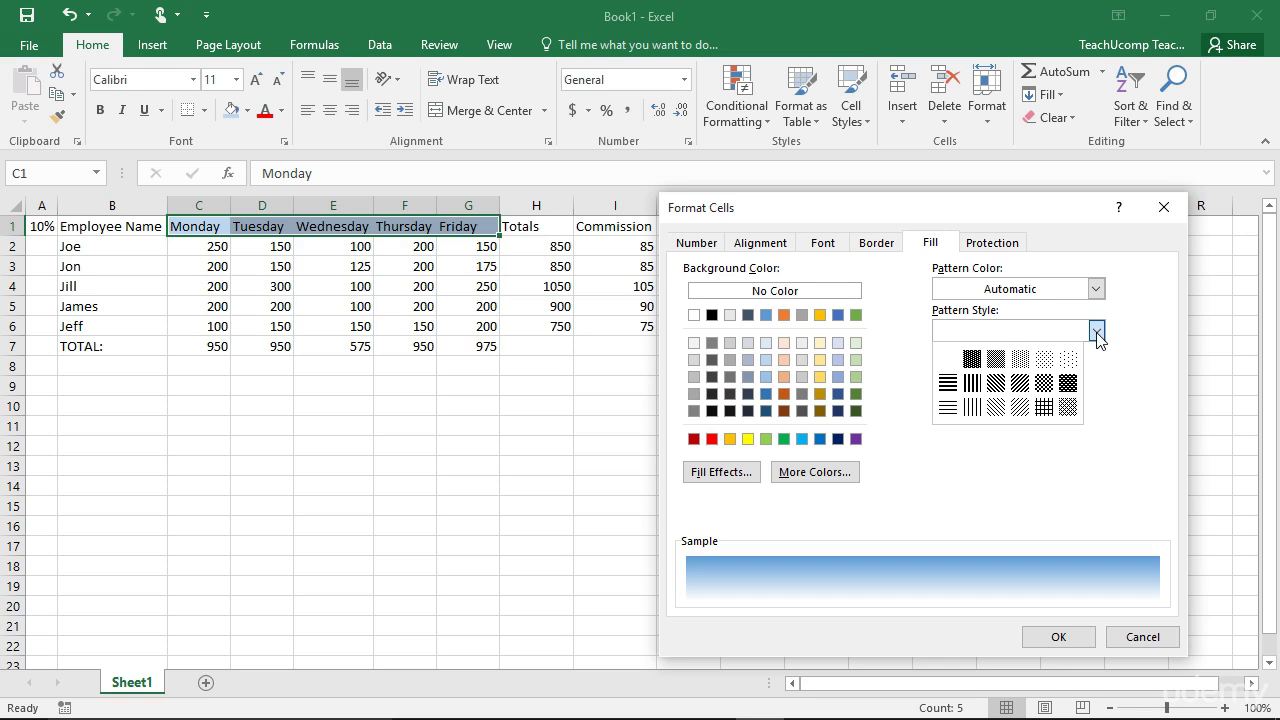
{"action": "left_click", "coordinate": [1096, 333]}
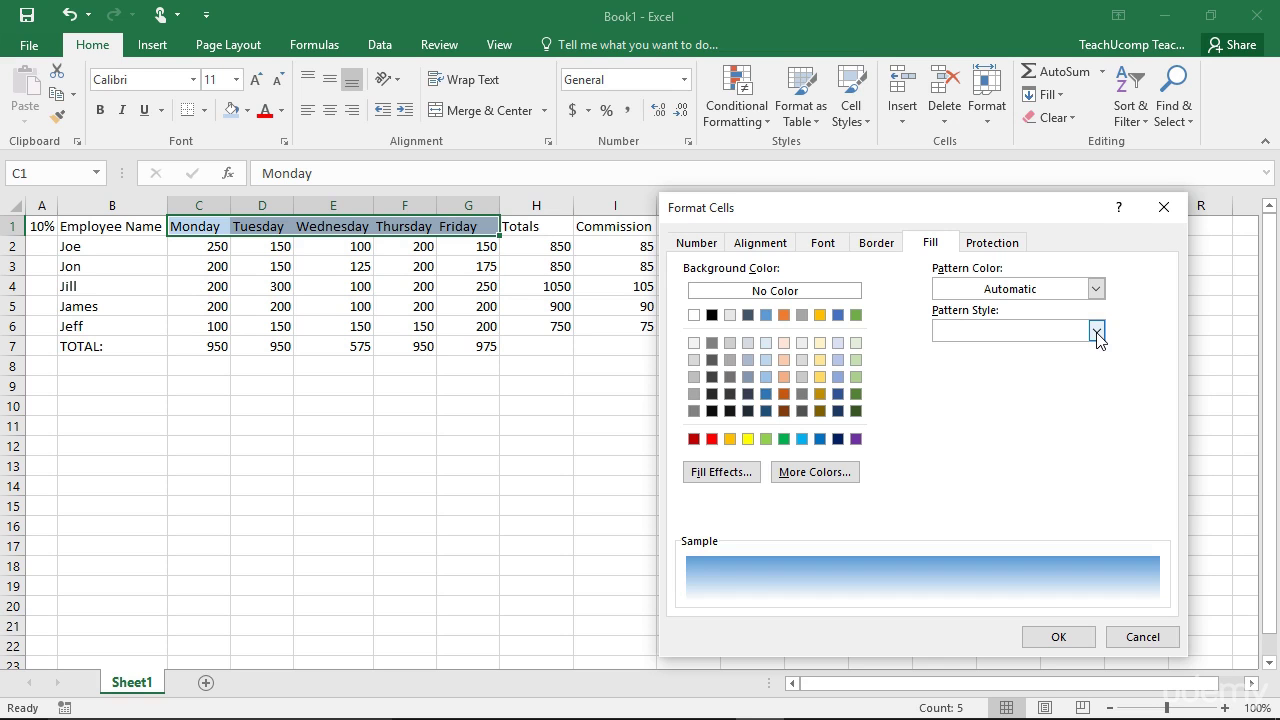
{"action": "left_click", "coordinate": [1058, 637]}
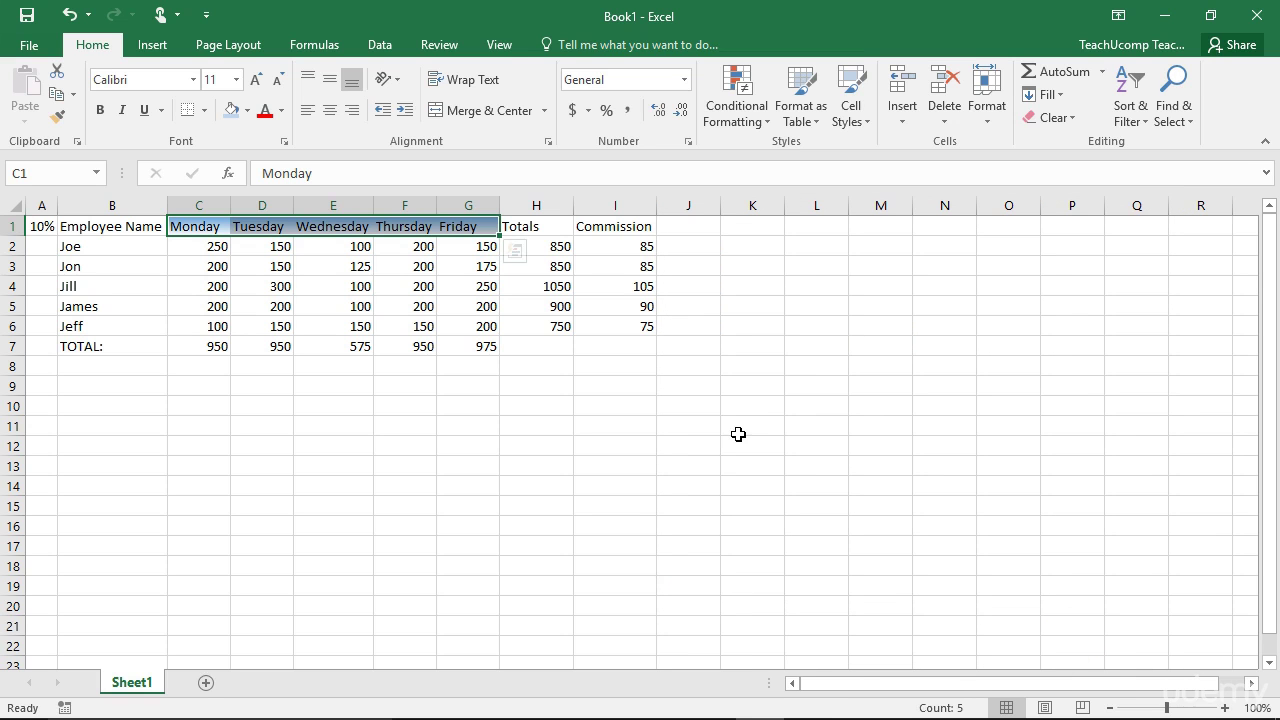